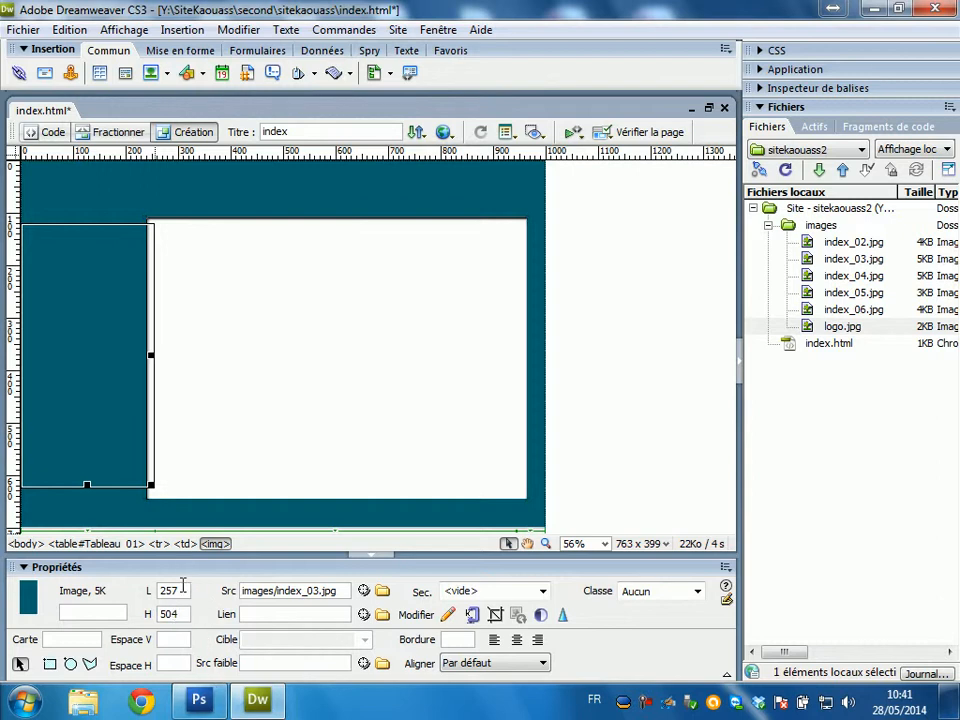
# Try a width of 220 pixels on the index_03.jpg image and reset it to its original size
pyautogui.press('BackSpace')
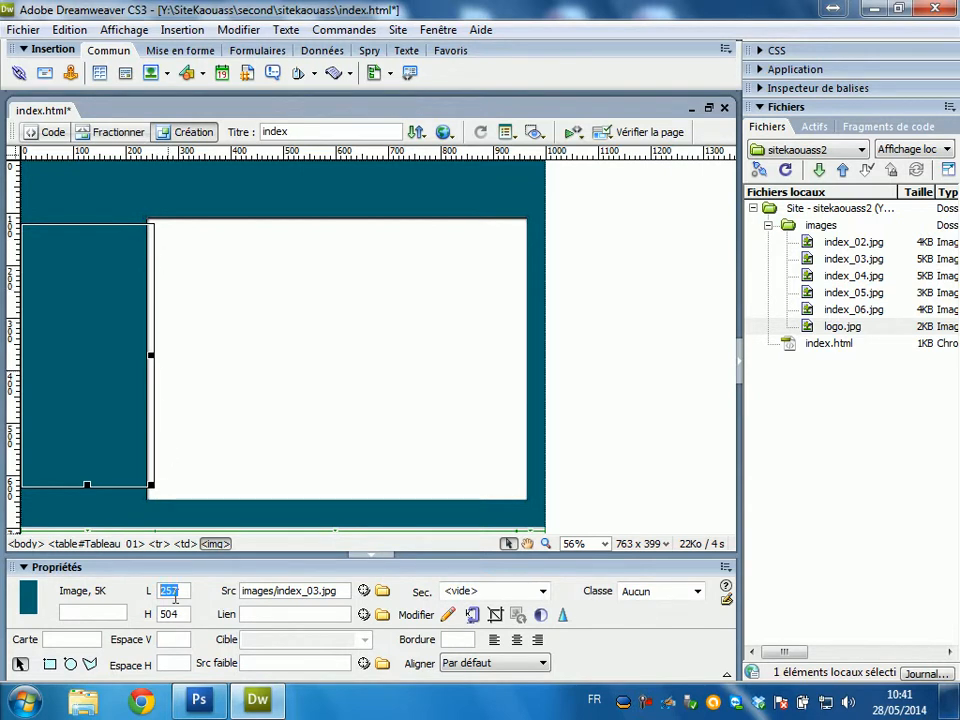
pyautogui.write('200')
pyautogui.press('Return')
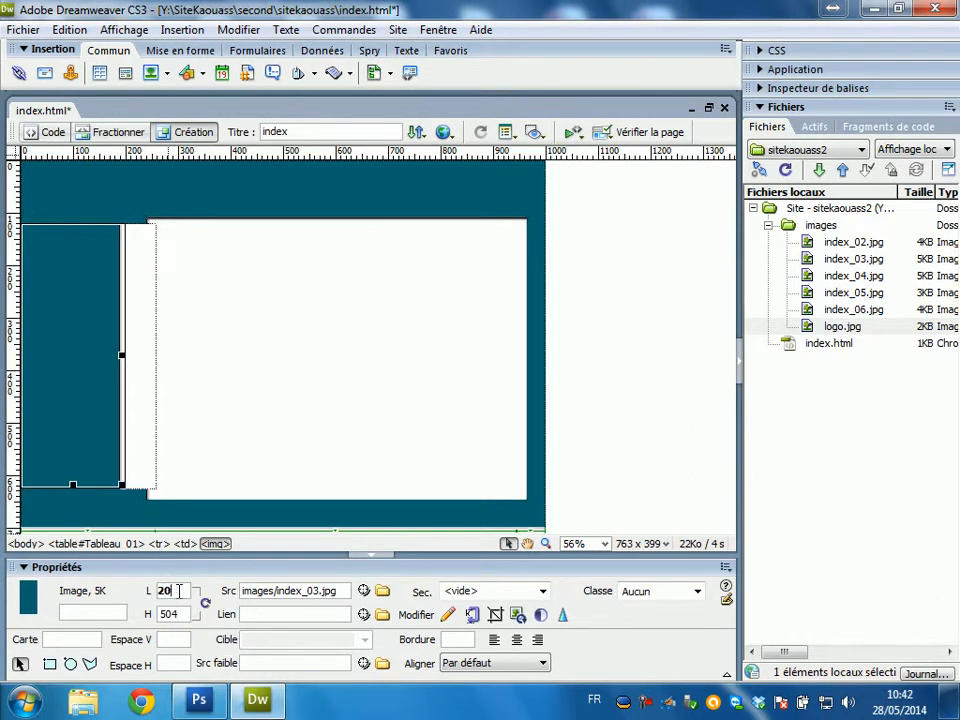
pyautogui.click(184, 611)
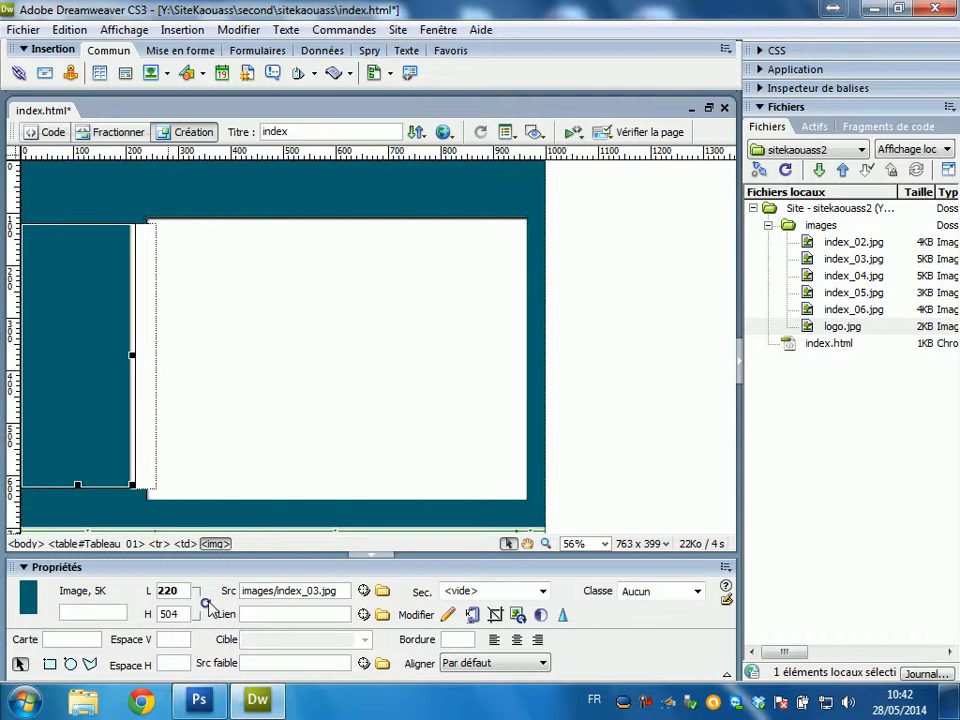
pyautogui.click(205, 605)
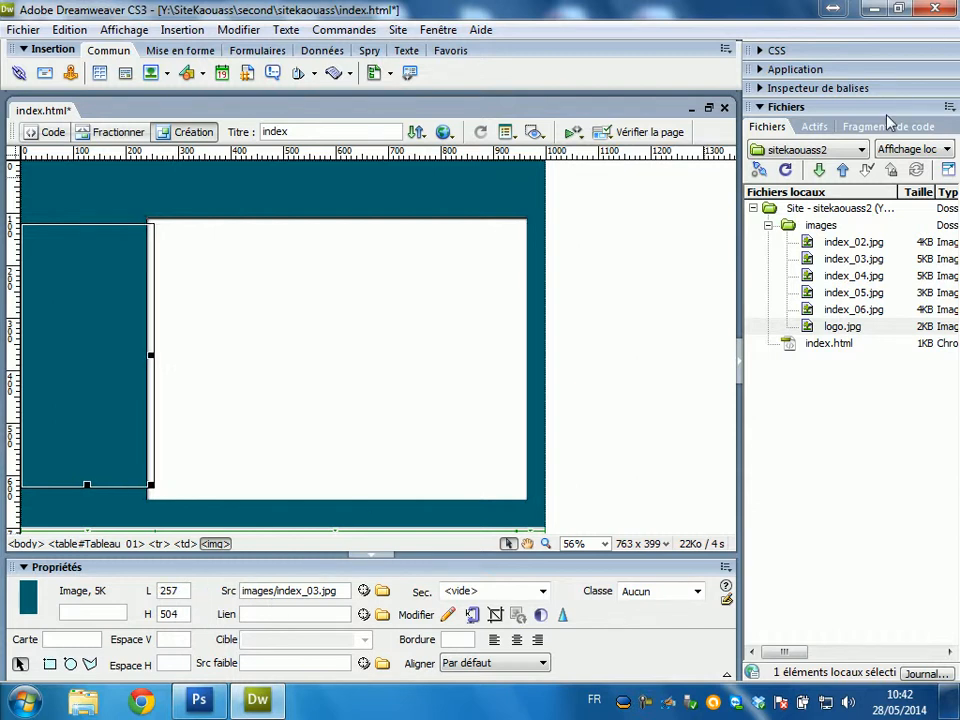
# Close index.html without saving the changes and switch to Photoshop
pyautogui.click(725, 108)
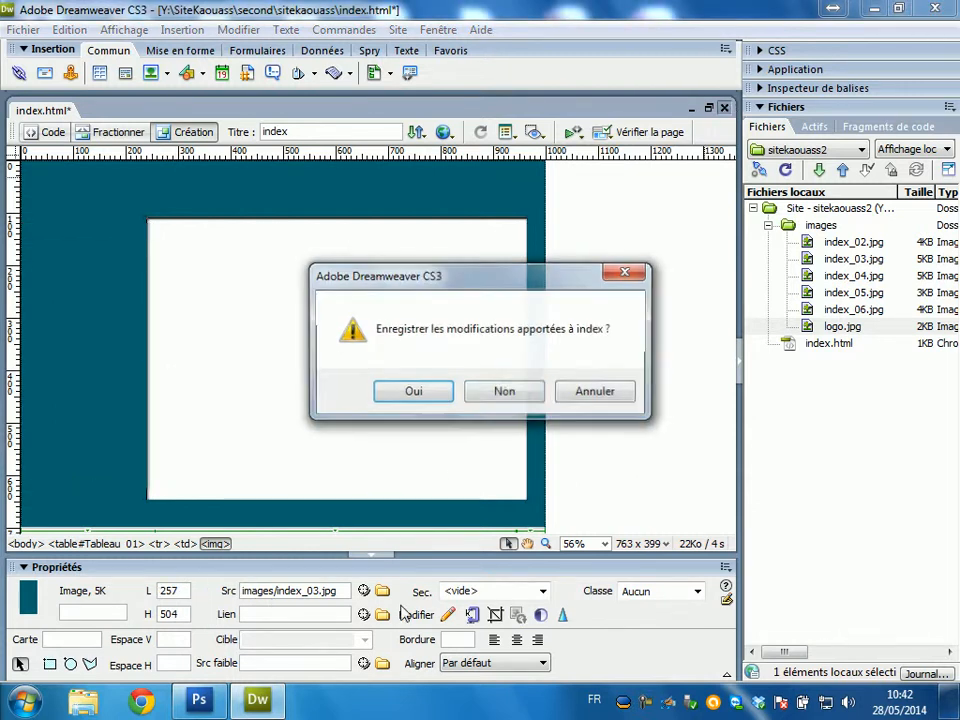
pyautogui.click(484, 396)
pyautogui.click(199, 700)
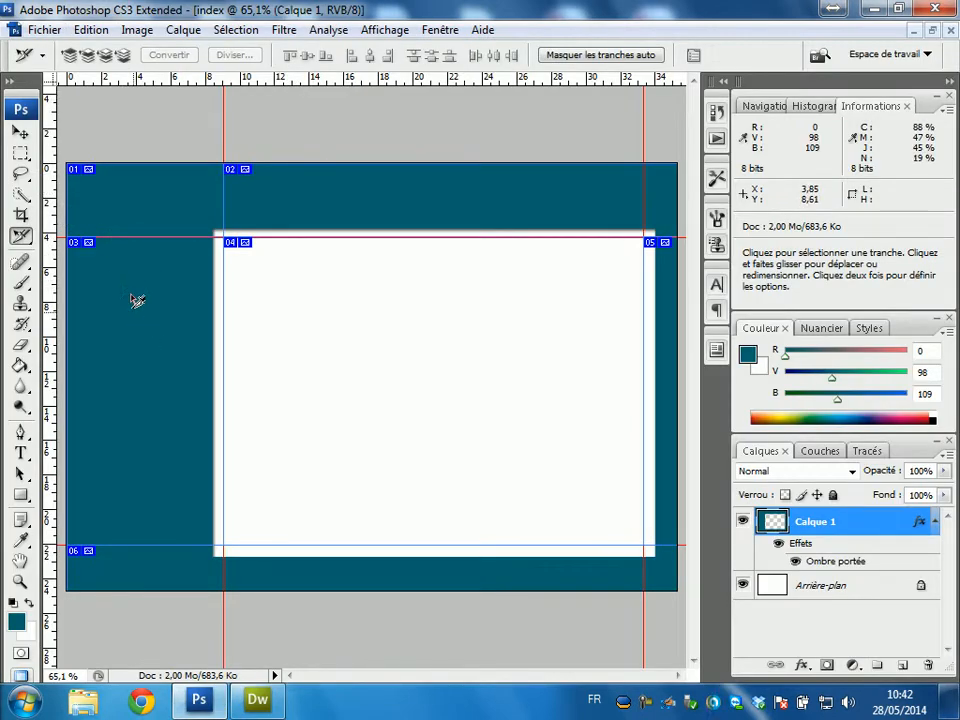
# Create a new document named bt, 220 pixels wide and 80 pixels high
pyautogui.click(44, 29)
pyautogui.click(120, 50)
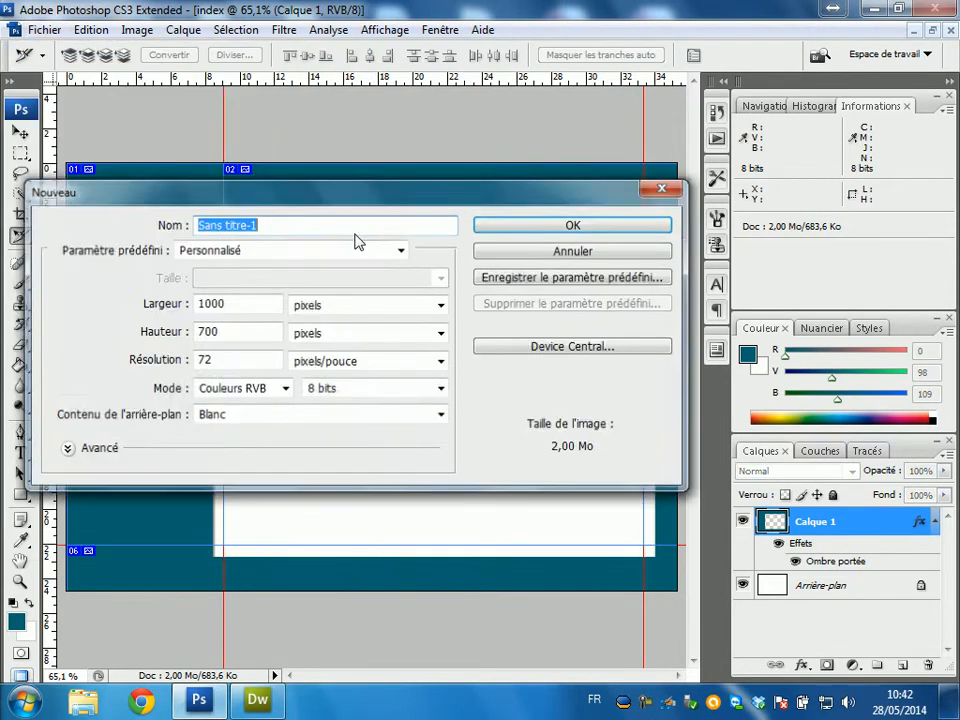
pyautogui.doubleClick(254, 310)
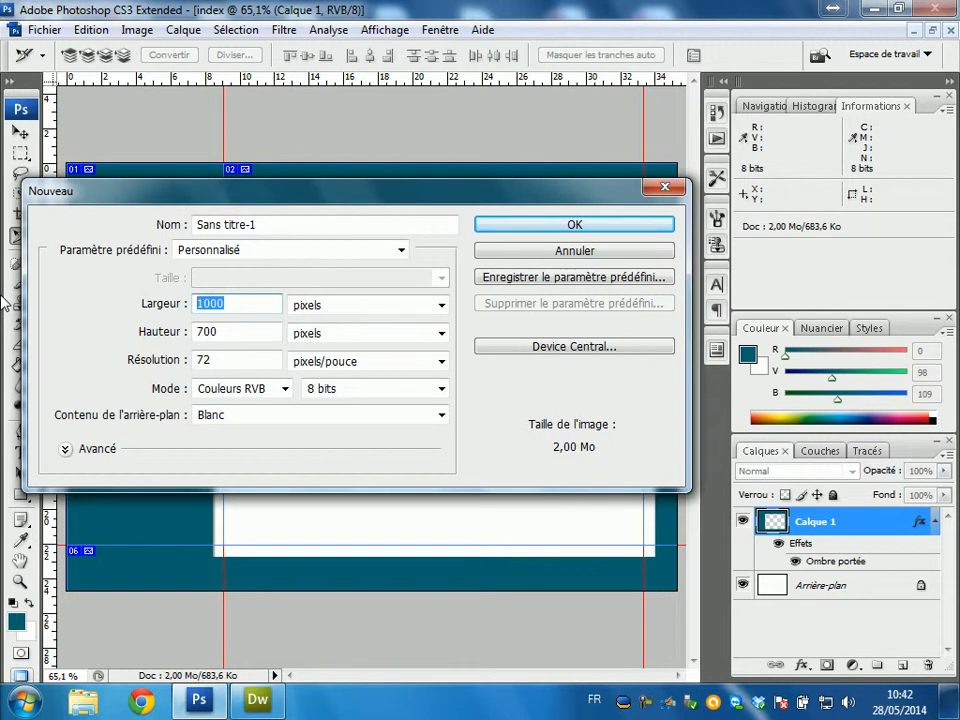
pyautogui.write('220')
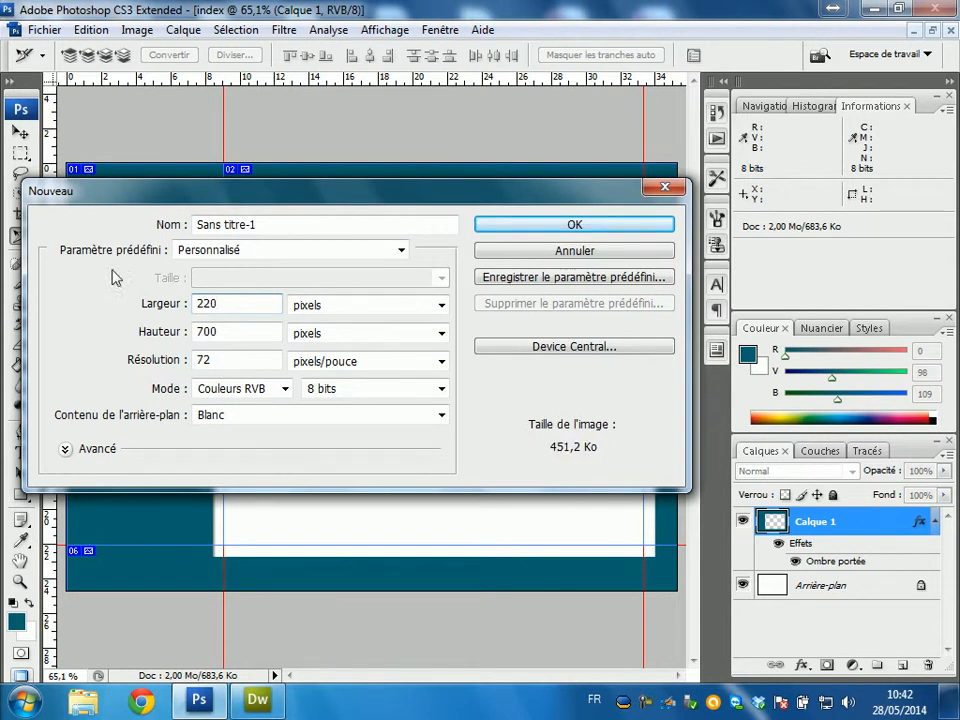
pyautogui.doubleClick(216, 333)
pyautogui.write('8')
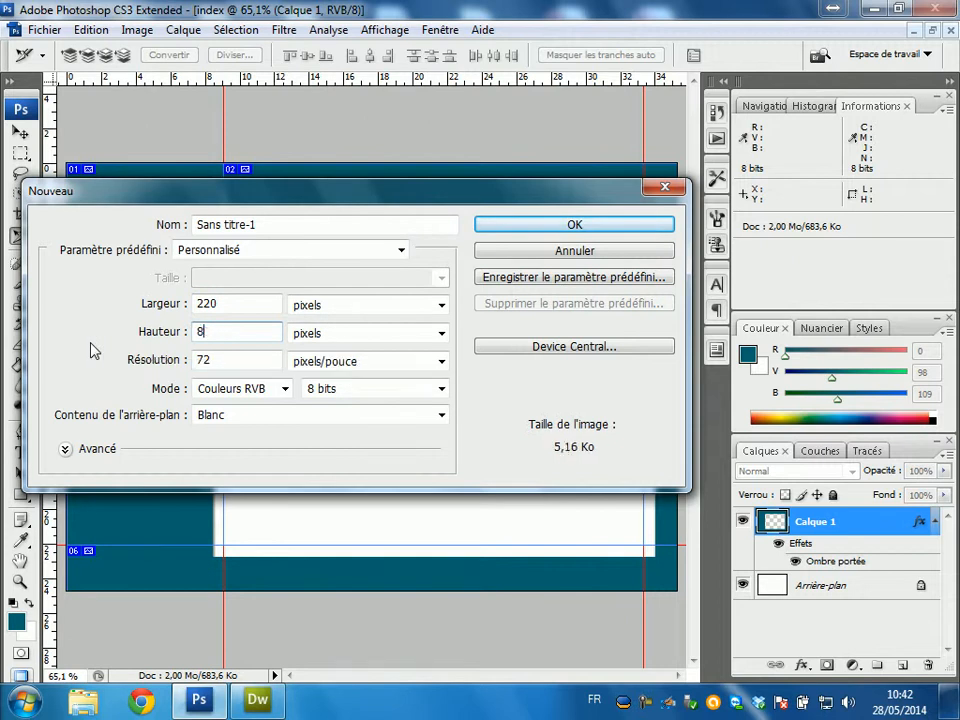
pyautogui.write('0')
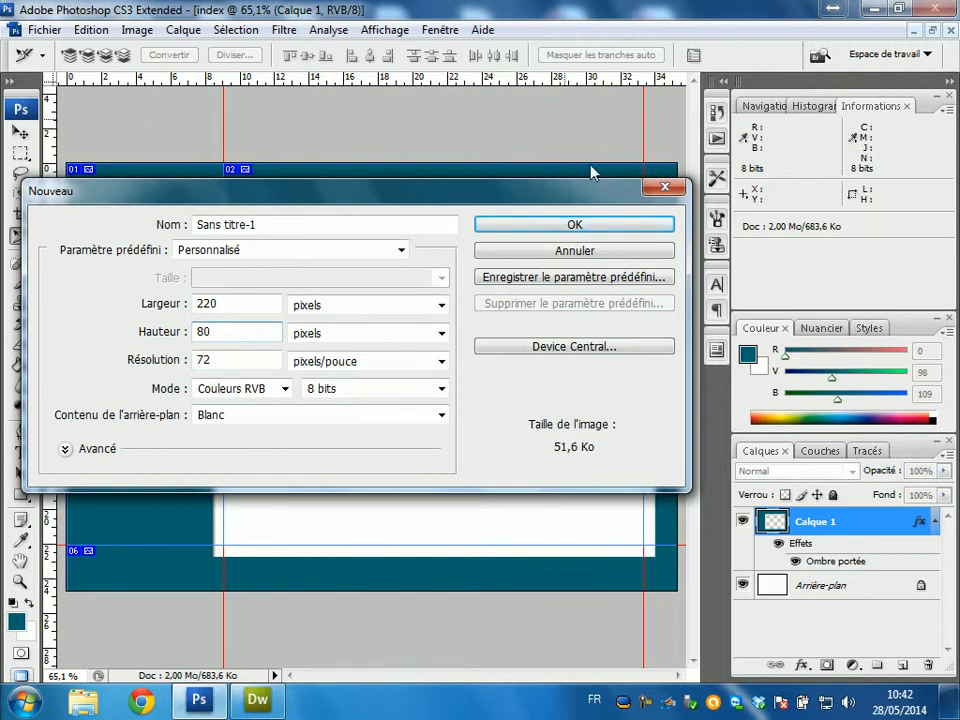
pyautogui.click(609, 230)
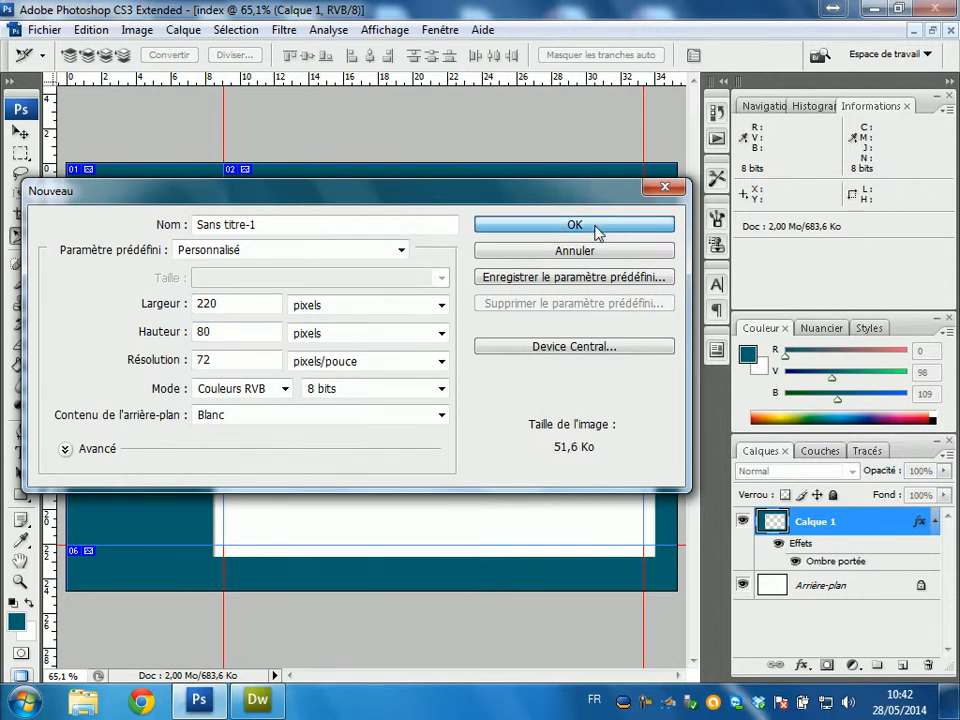
pyautogui.moveTo(311, 226); pyautogui.dragTo(192, 226)
pyautogui.write('bt')
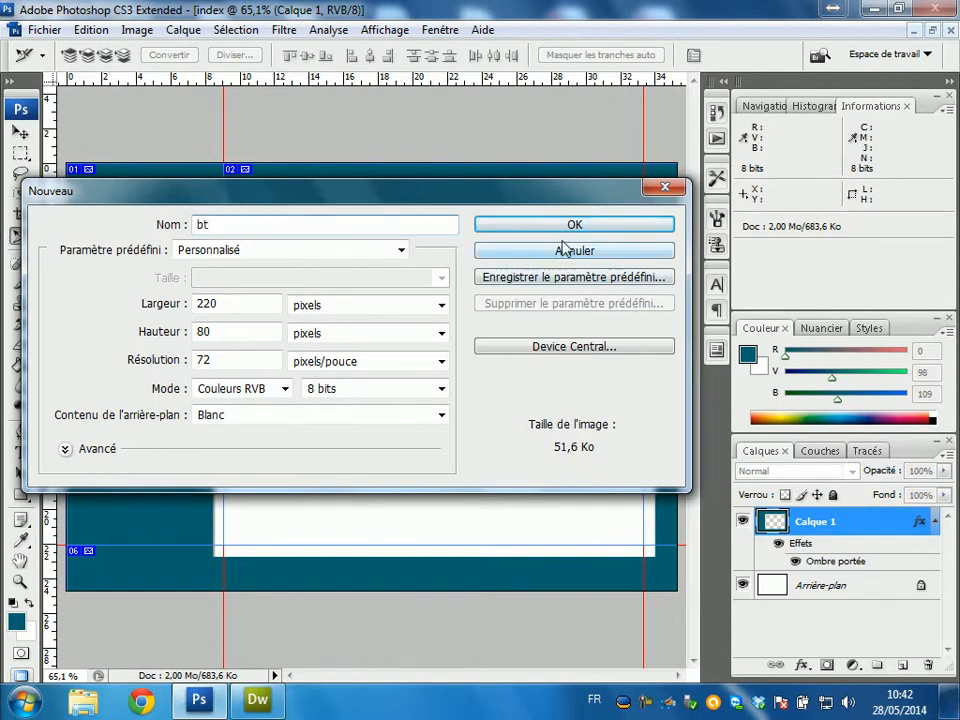
pyautogui.click(568, 228)
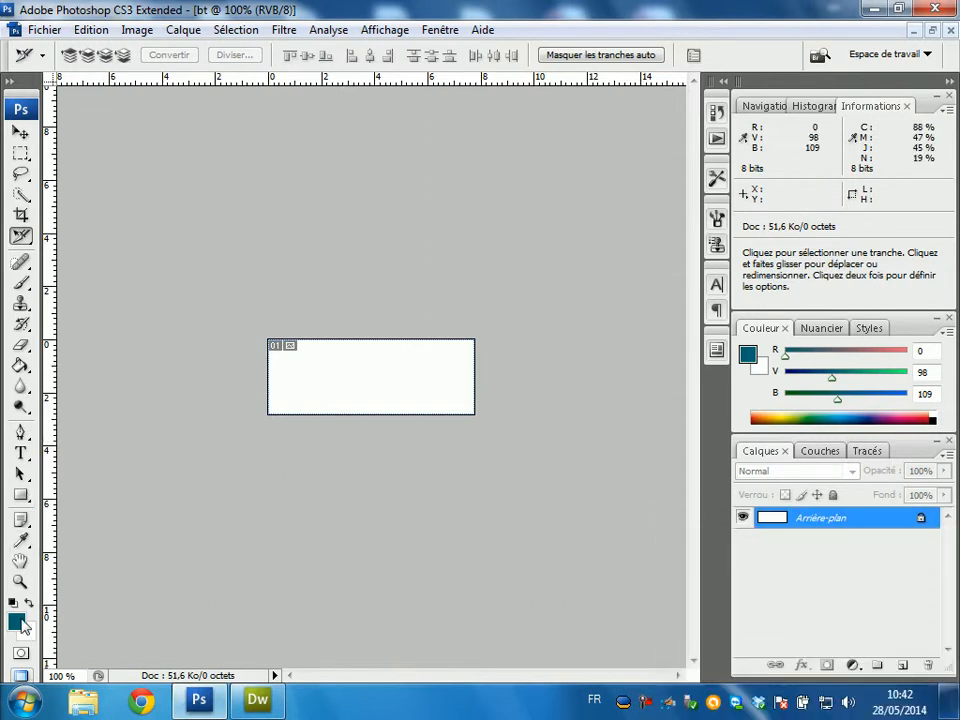
# Add a new layer and fill it with the teal foreground colour 00626d
pyautogui.click(905, 665)
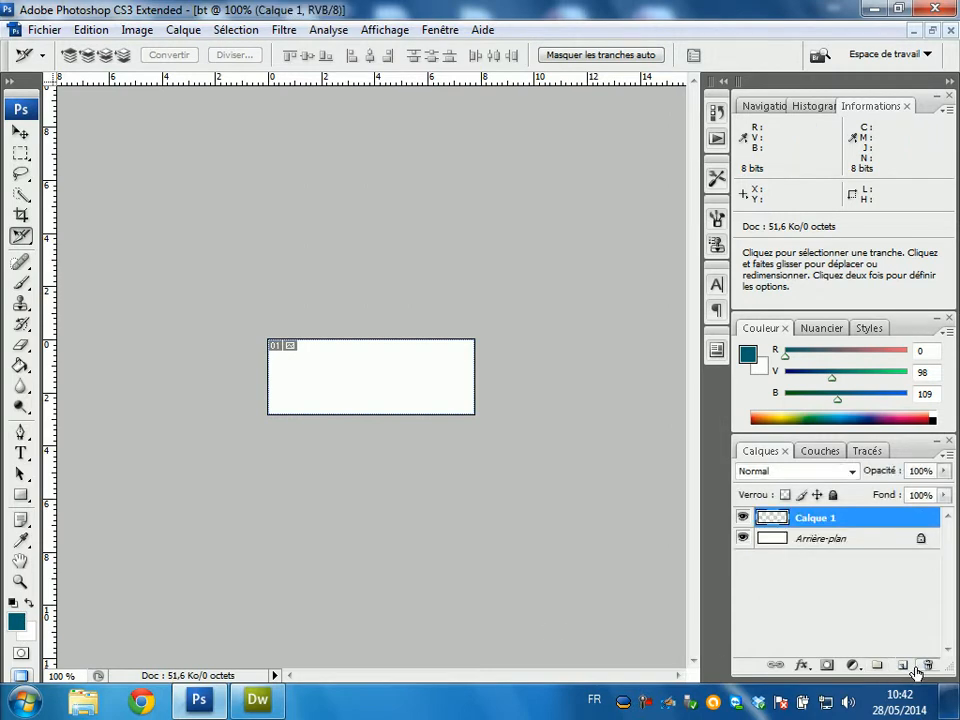
pyautogui.click(16, 621)
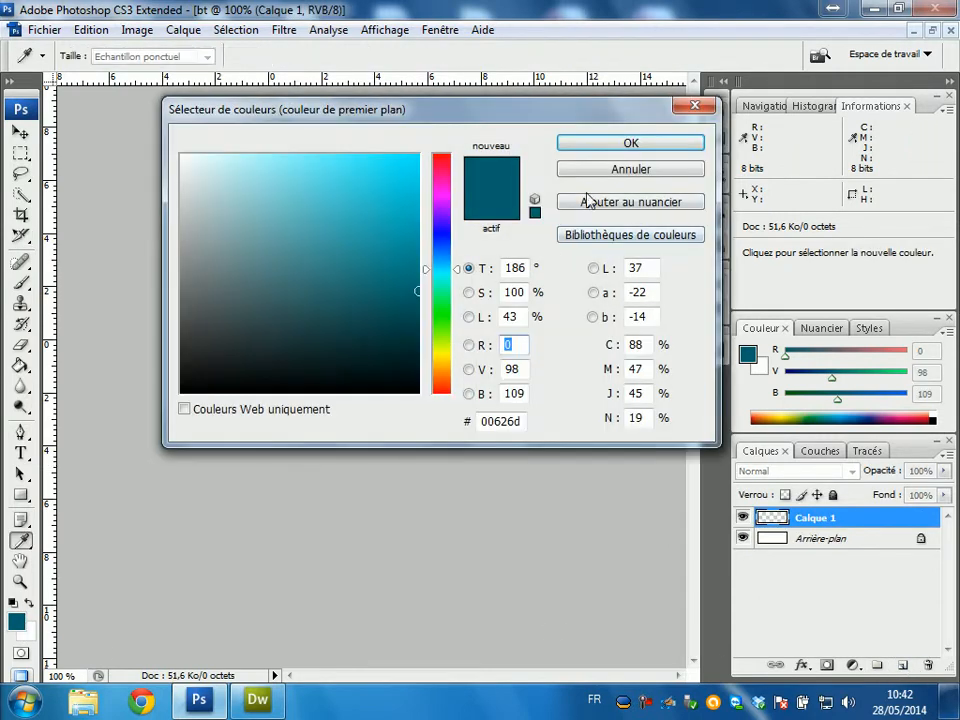
pyautogui.click(621, 146)
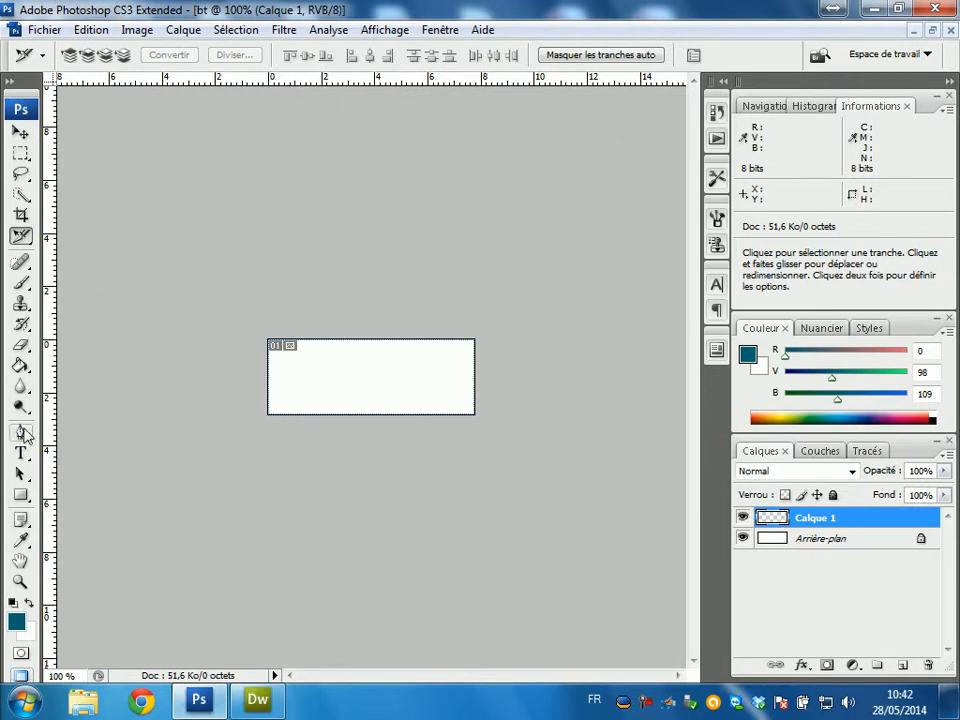
pyautogui.click(20, 365)
pyautogui.click(336, 364)
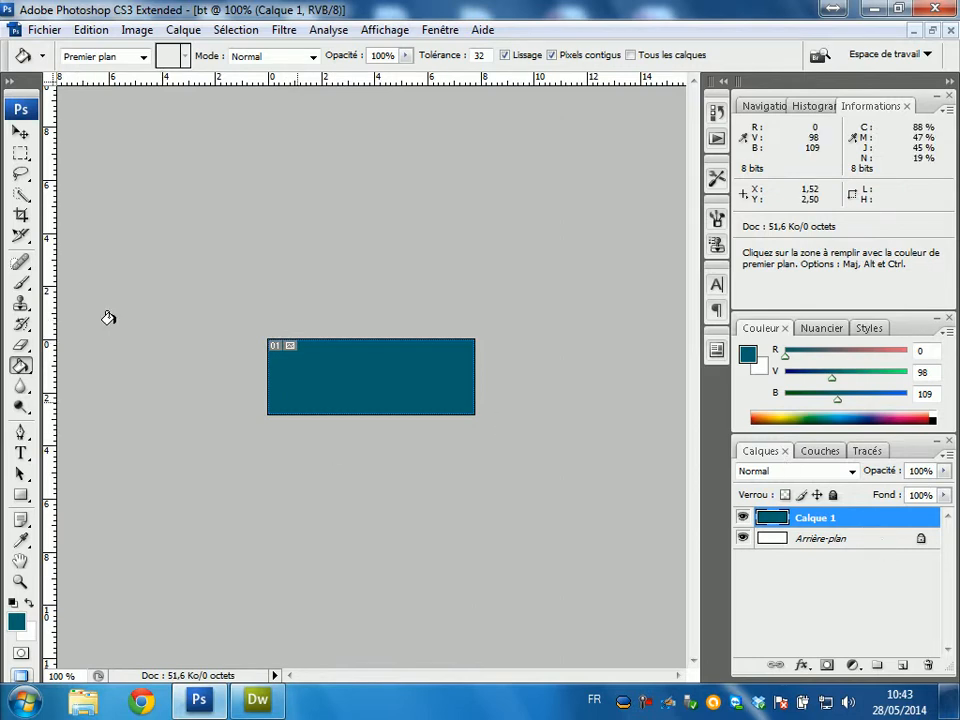
# Set the Type tool's text colour to white (ffffff)
pyautogui.click(21, 454)
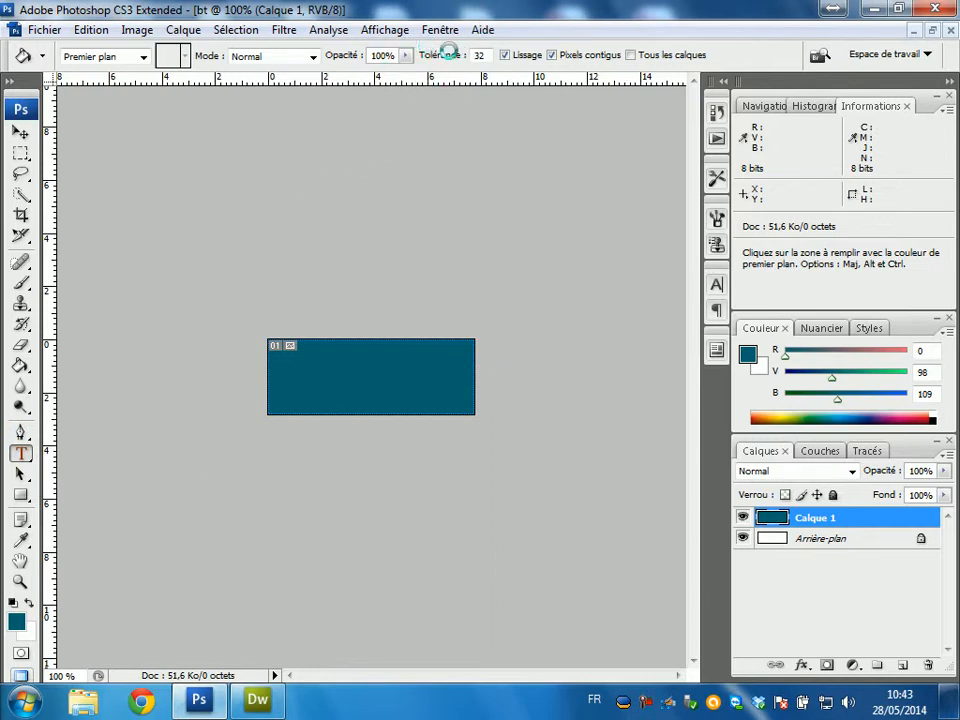
pyautogui.click(570, 56)
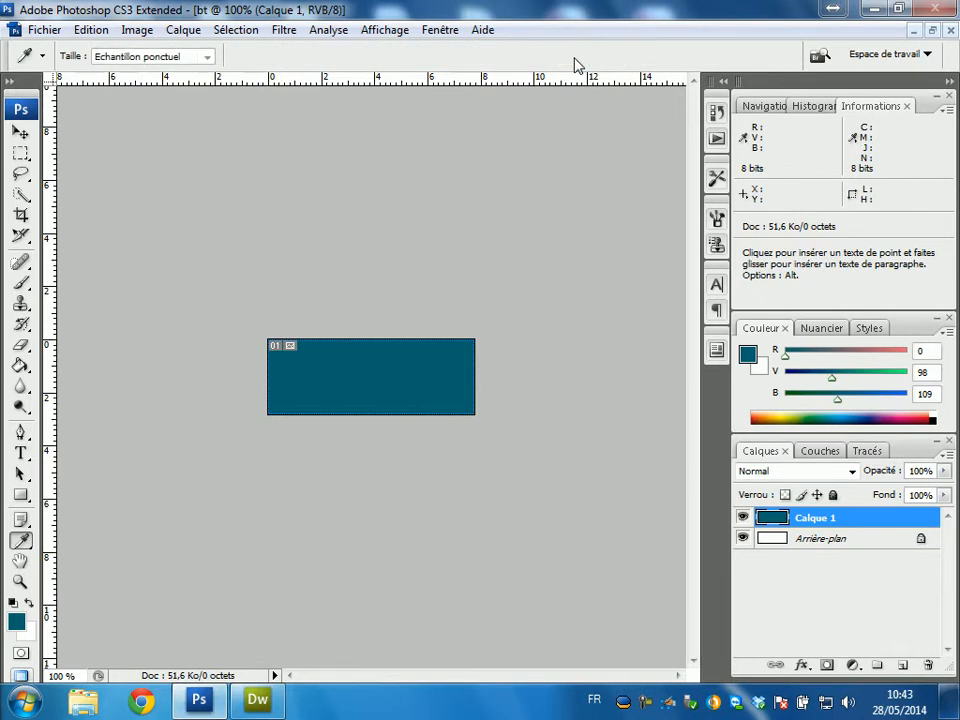
pyautogui.moveTo(396, 325)
pyautogui.mouseDown()
pyautogui.moveTo(216, 210)
pyautogui.moveTo(181, 155)
pyautogui.mouseUp()
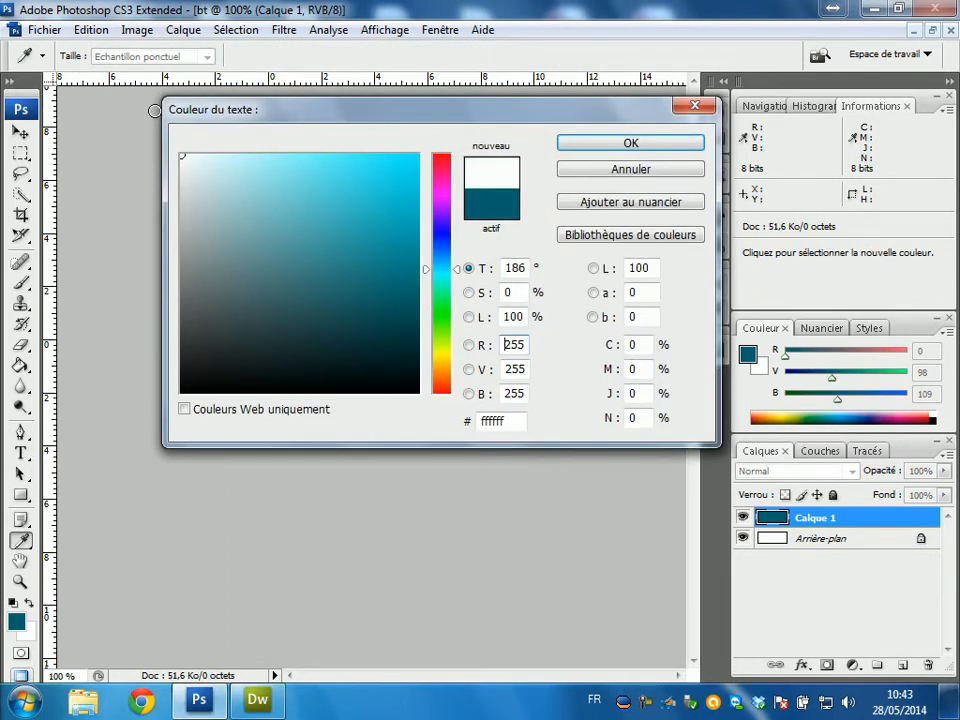
pyautogui.click(566, 146)
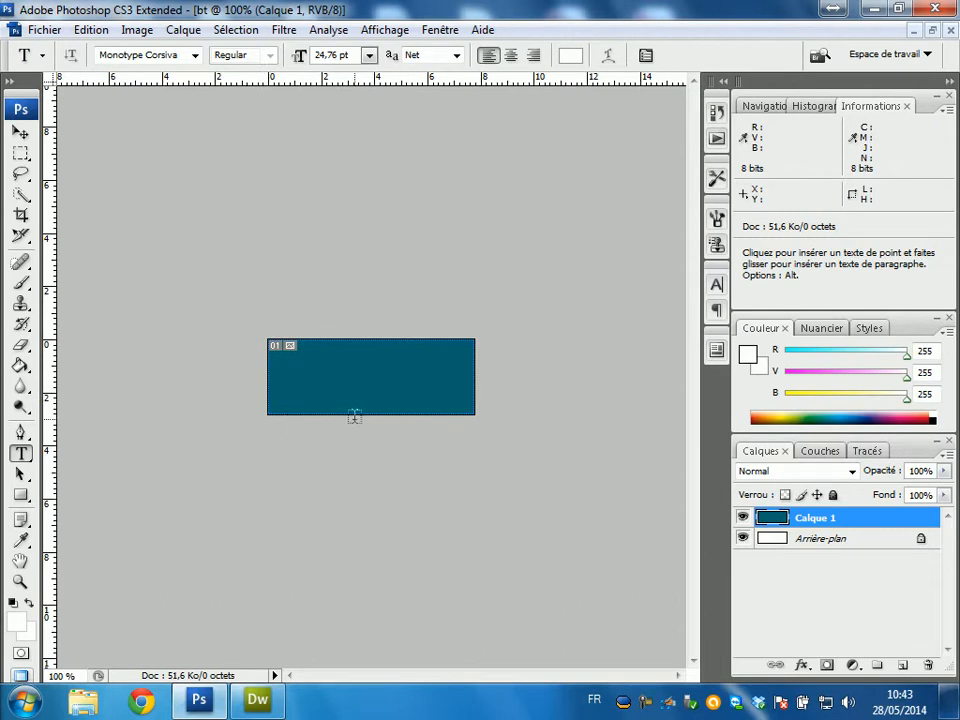
# Add the text HOME on the teal rectangle as a new text layer
pyautogui.click(20, 582)
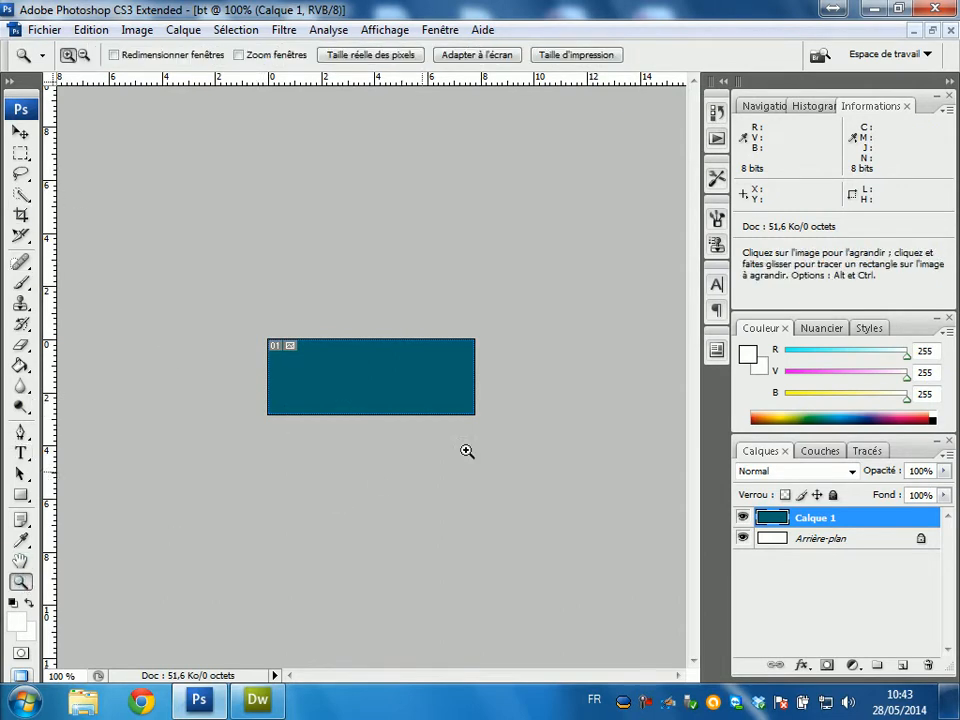
pyautogui.click(376, 397)
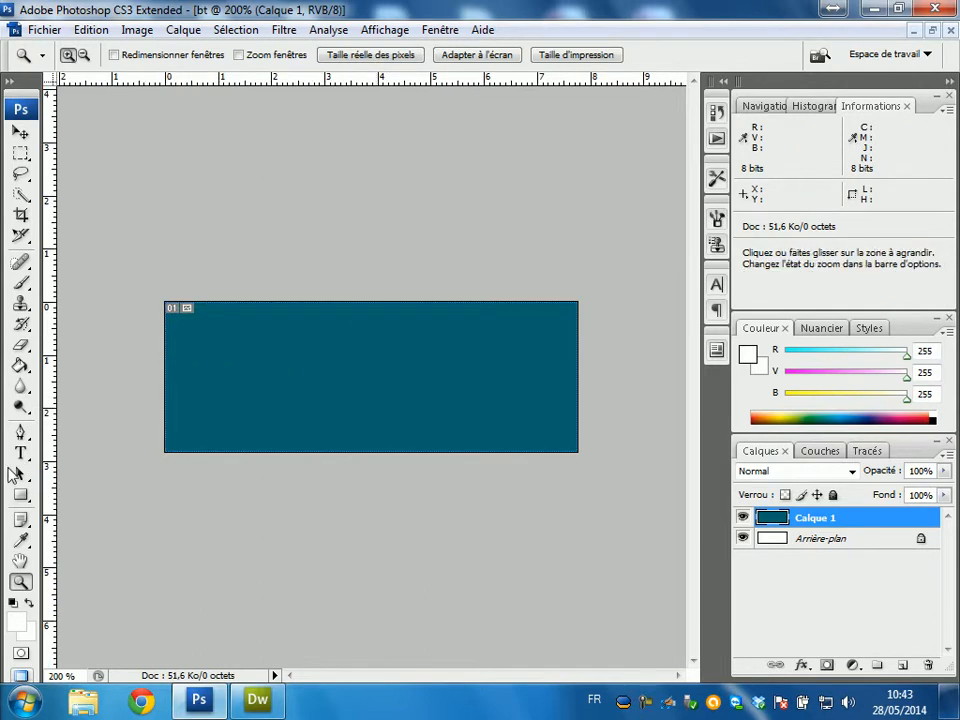
pyautogui.click(20, 452)
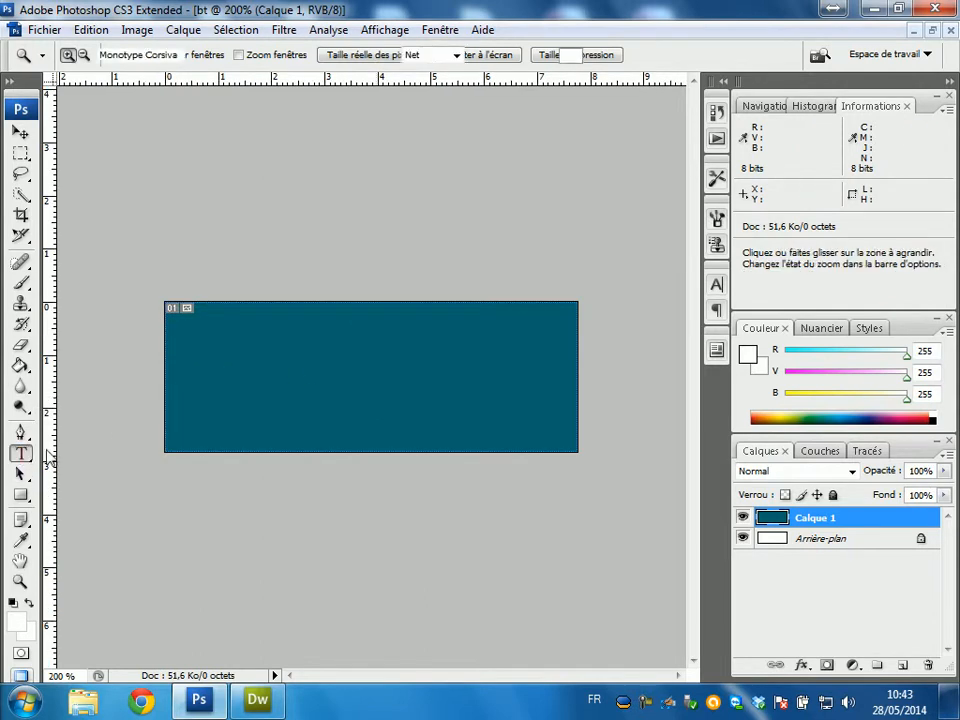
pyautogui.click(235, 384)
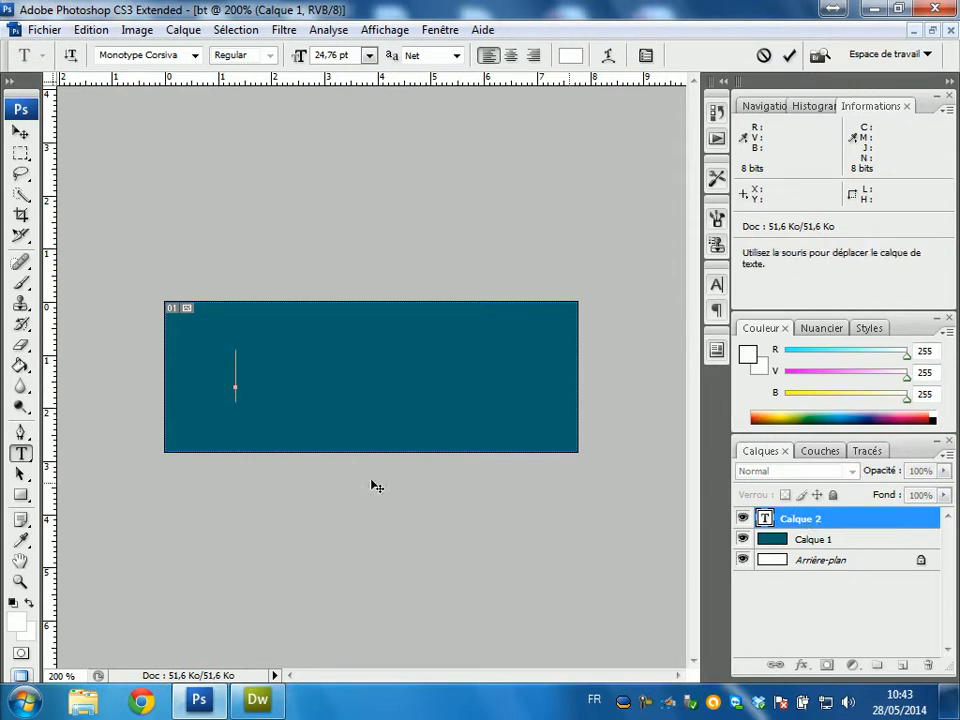
pyautogui.write('HOME')
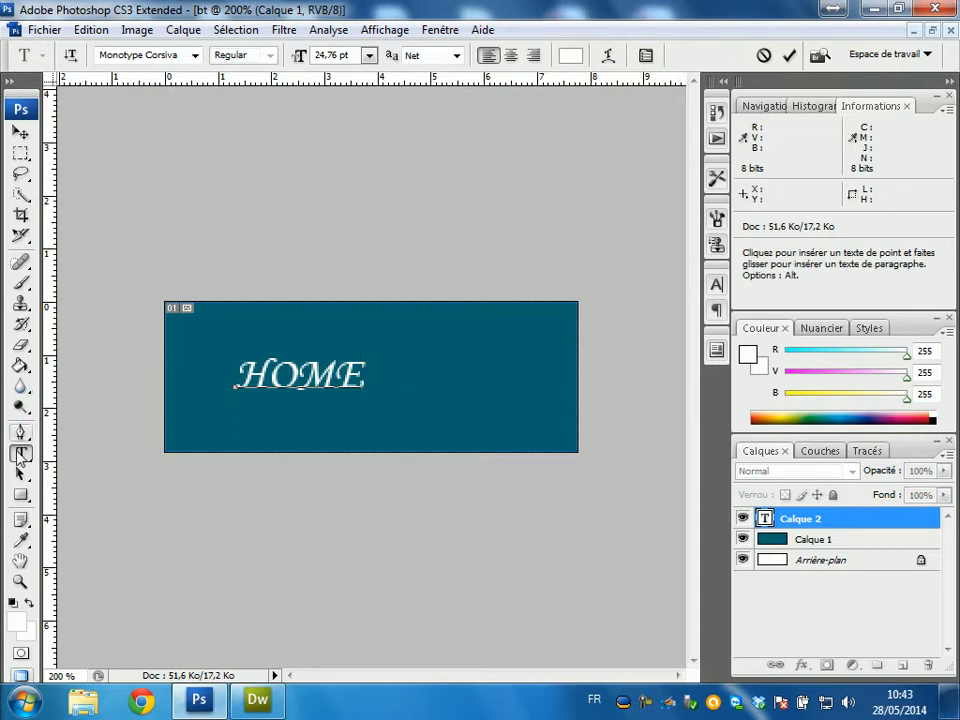
pyautogui.click(20, 432)
pyautogui.click(20, 452)
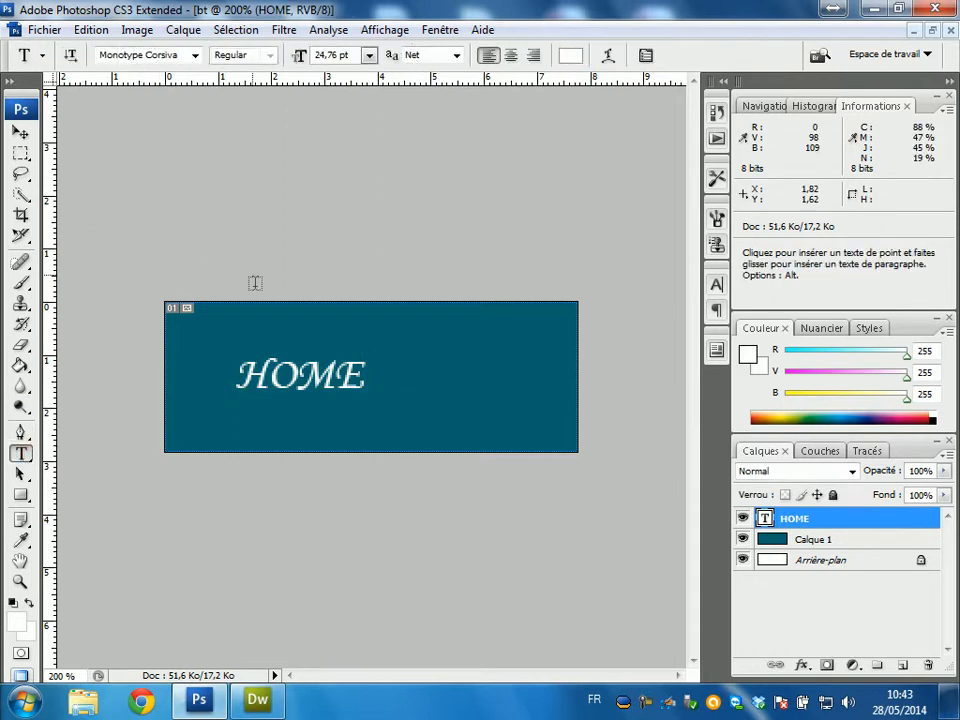
# Change the font of the HOME text to Arial
pyautogui.click(194, 56)
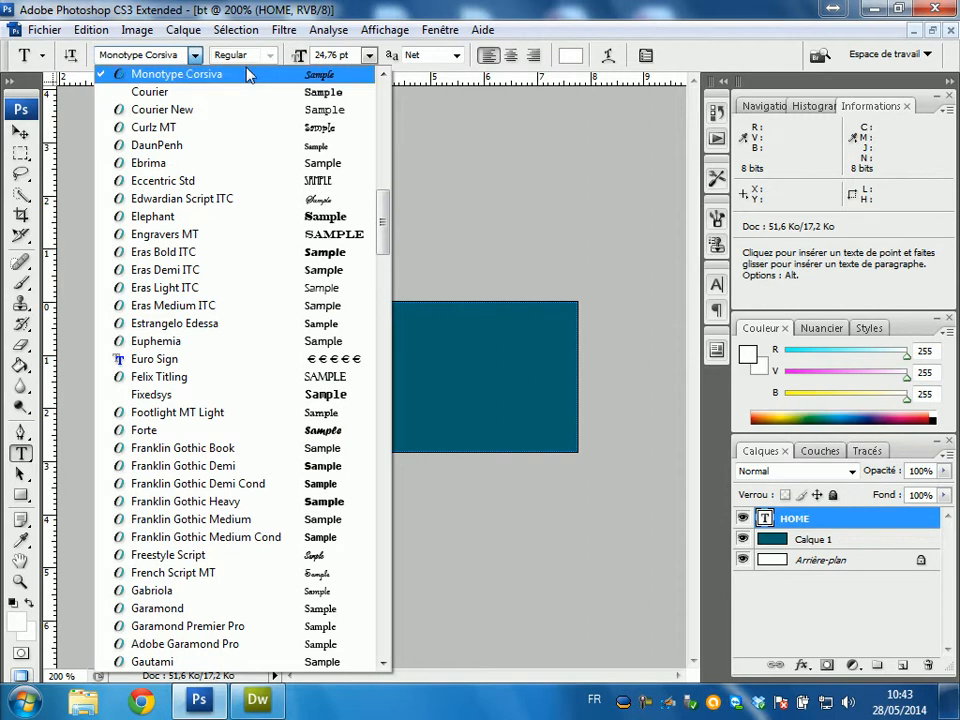
pyautogui.scroll(-1, 384, 189)
pyautogui.moveTo(384, 214); pyautogui.dragTo(388, 102)
pyautogui.scroll(3, 388, 102)
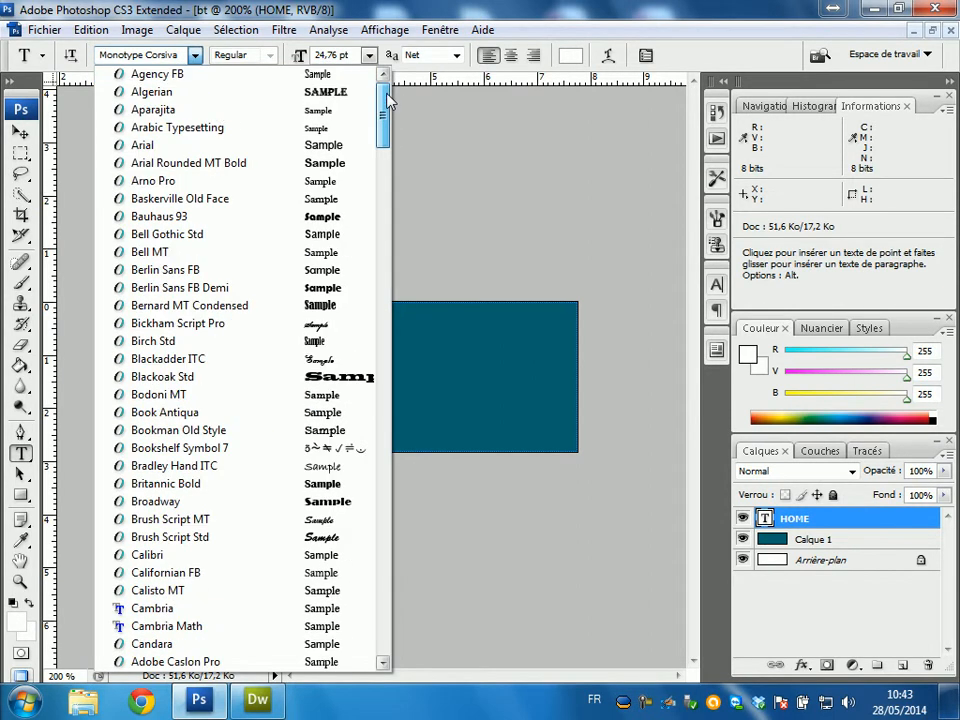
pyautogui.click(170, 143)
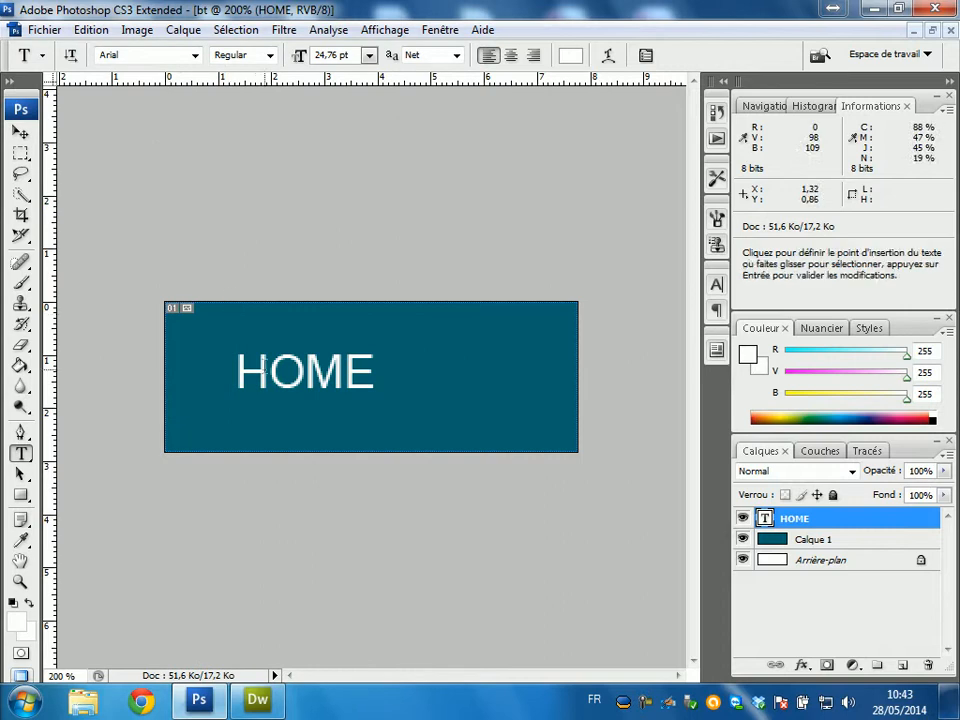
# Enlarge the HOME text to about 52.76 pt and centre it on the teal rectangle
pyautogui.moveTo(300, 62); pyautogui.dragTo(328, 56)
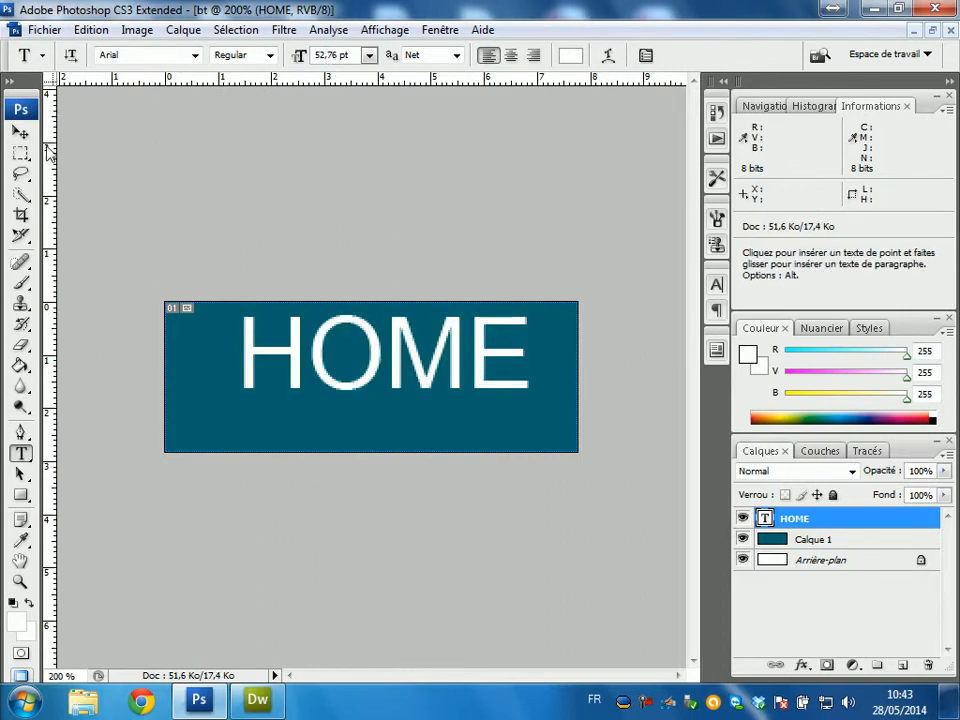
pyautogui.click(20, 131)
pyautogui.moveTo(358, 371); pyautogui.dragTo(348, 399)
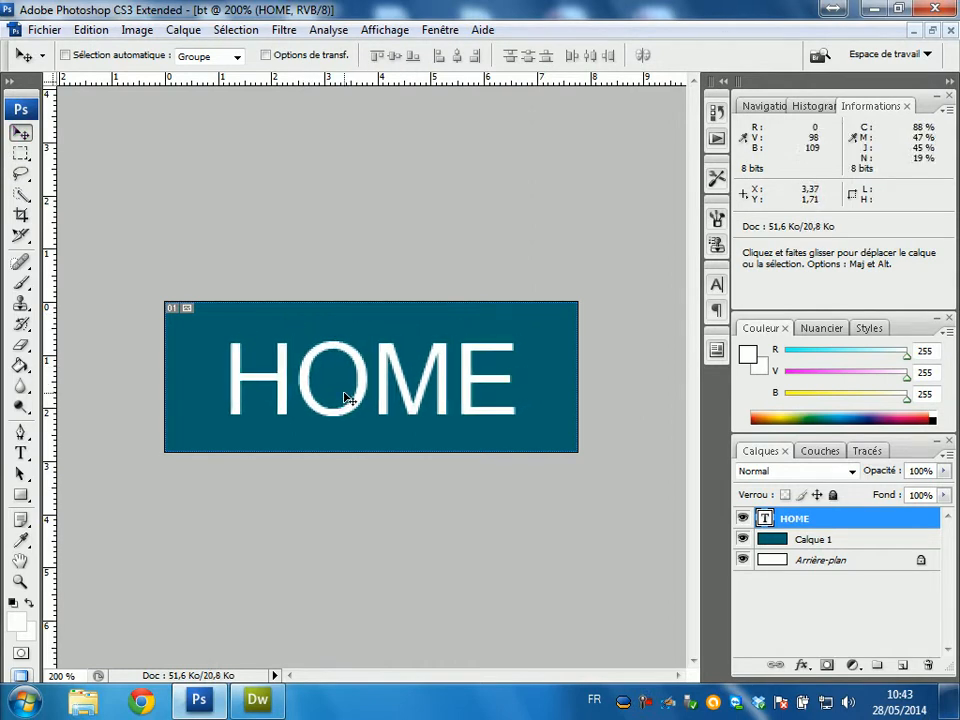
# Start a Save for Web export of the white HOME button in JPEG format
pyautogui.click(40, 30)
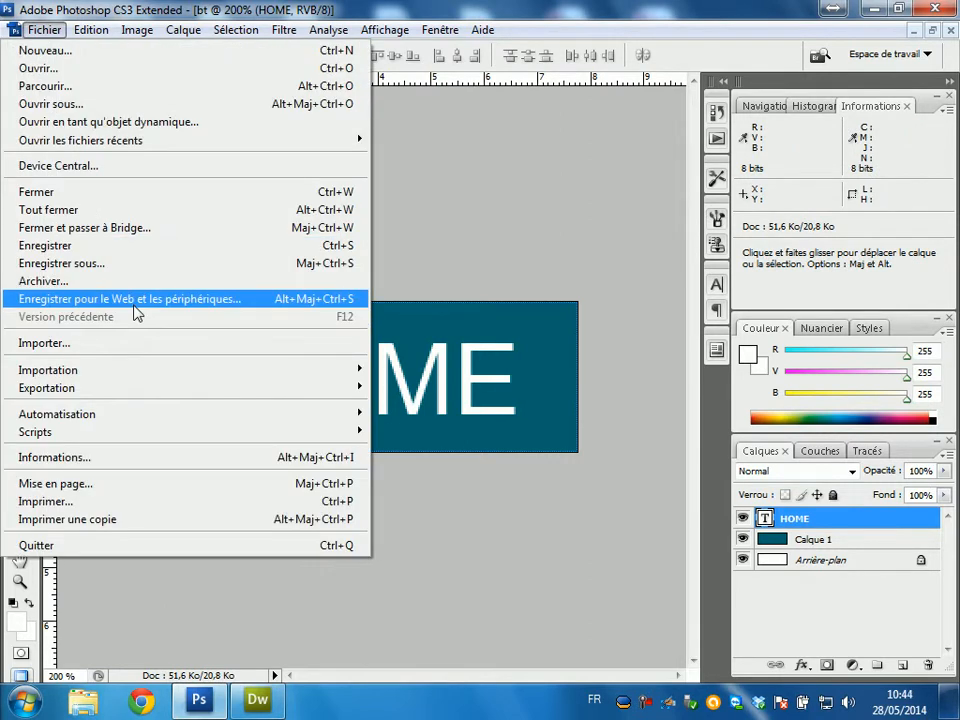
pyautogui.click(136, 300)
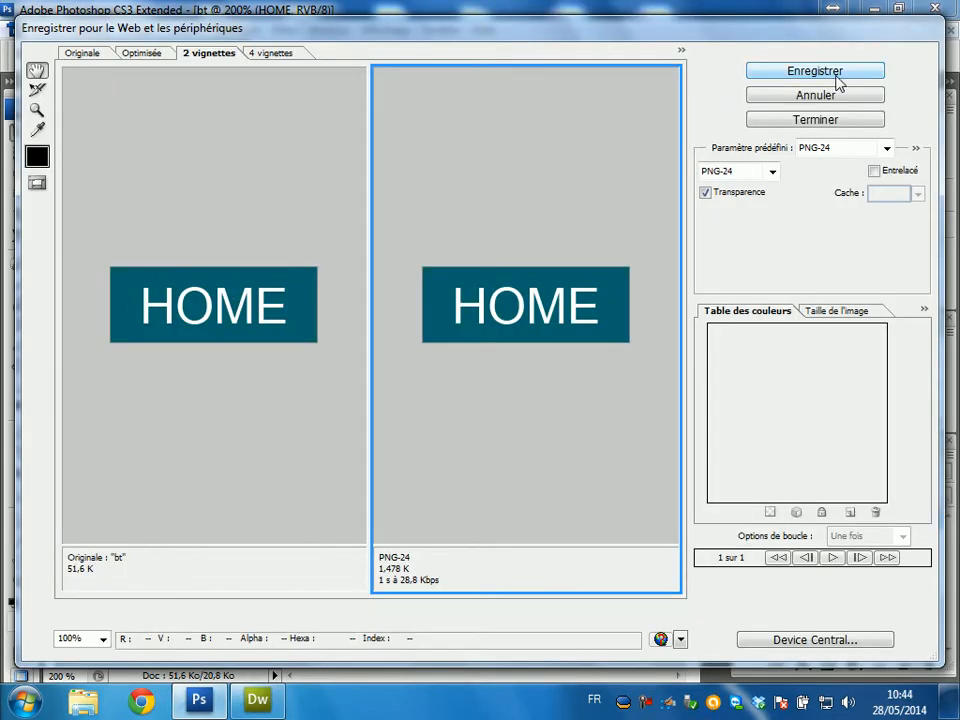
pyautogui.click(772, 171)
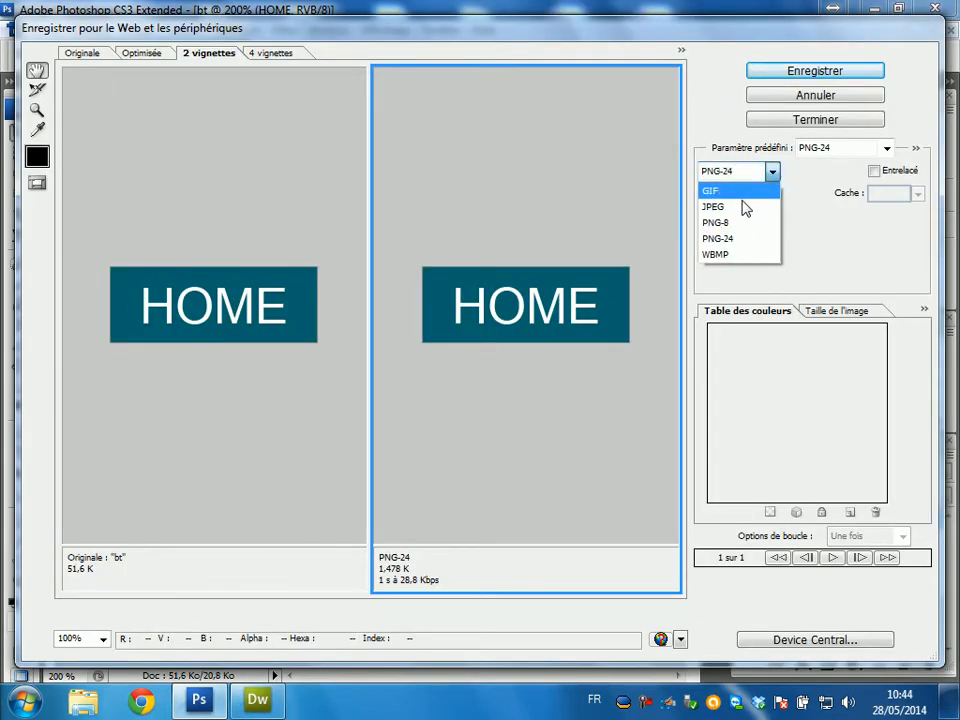
pyautogui.click(743, 207)
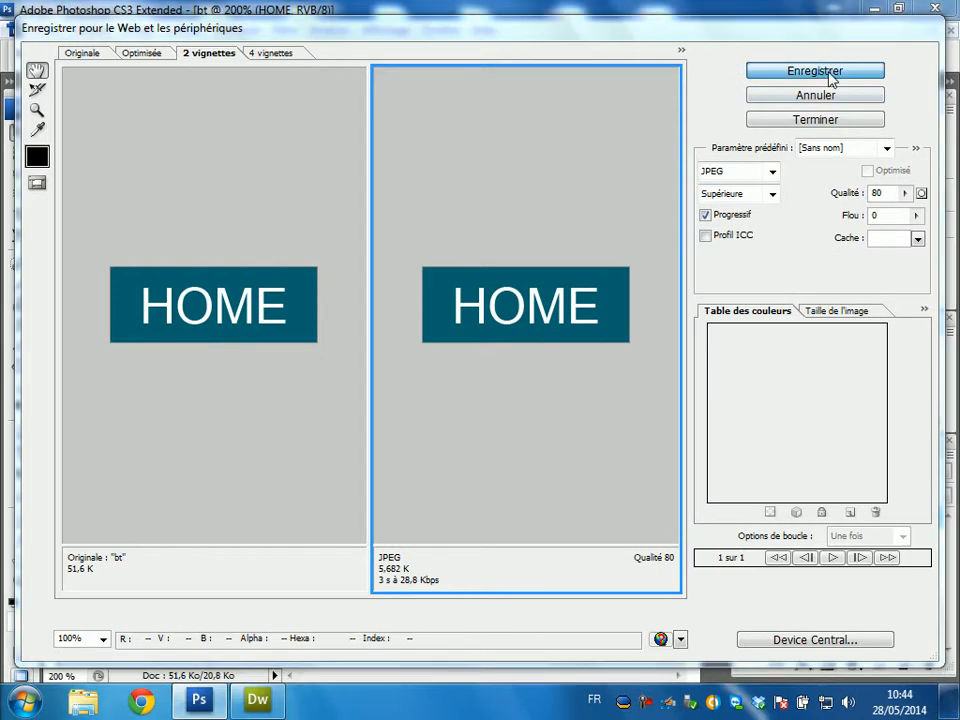
pyautogui.press('Return')
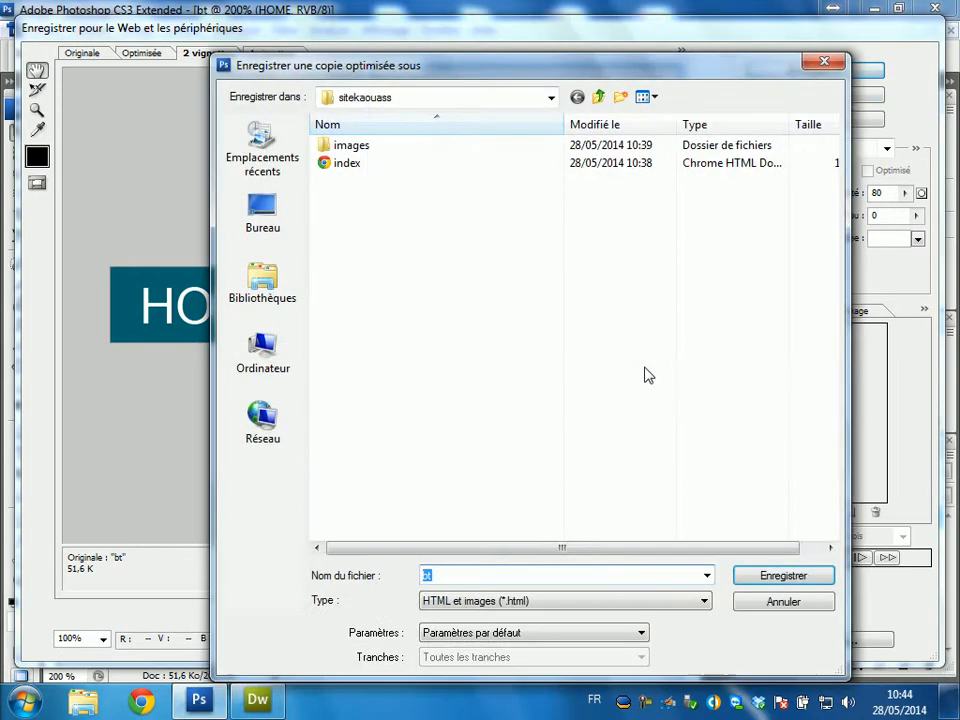
# Create a folder named btmenu inside the site's images folder and open it as the save location
pyautogui.doubleClick(340, 148)
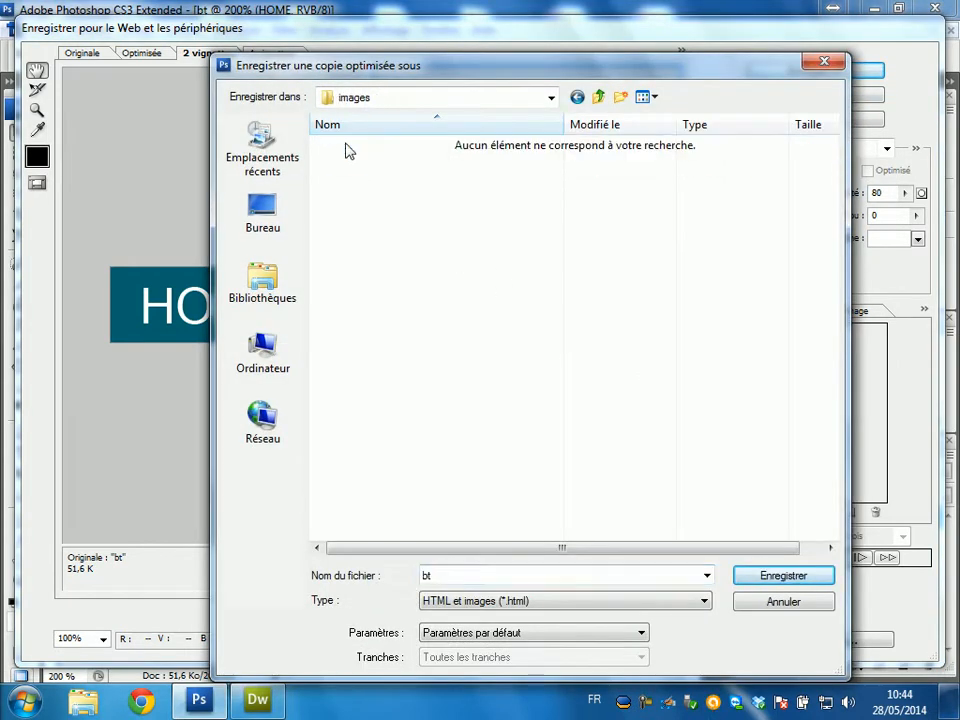
pyautogui.click(619, 101)
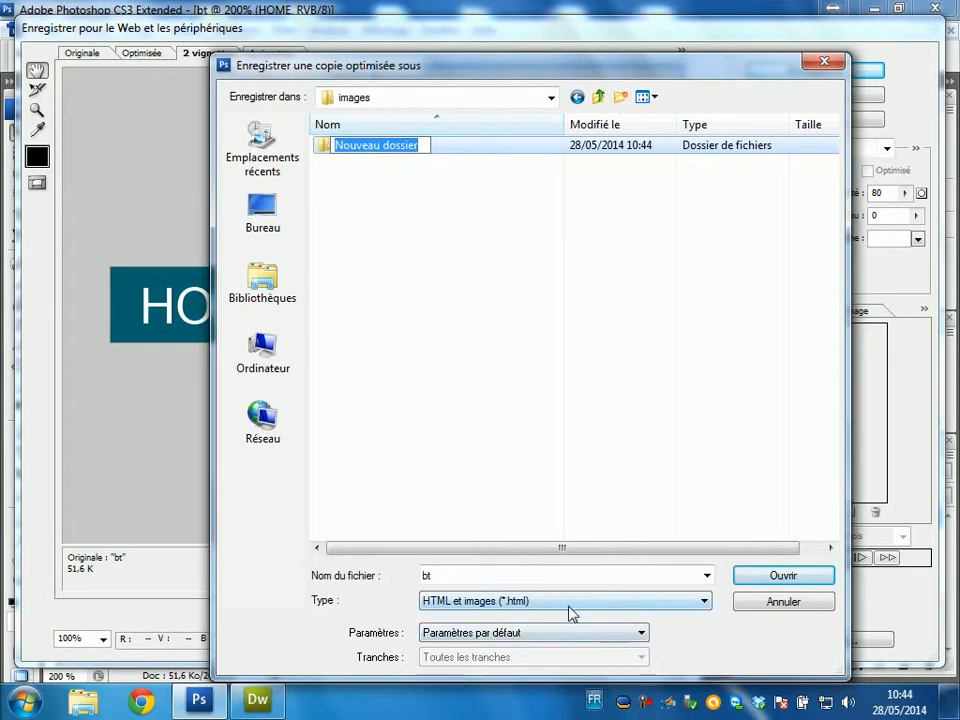
pyautogui.write('btmenu')
pyautogui.press('Return')
pyautogui.press('Return')
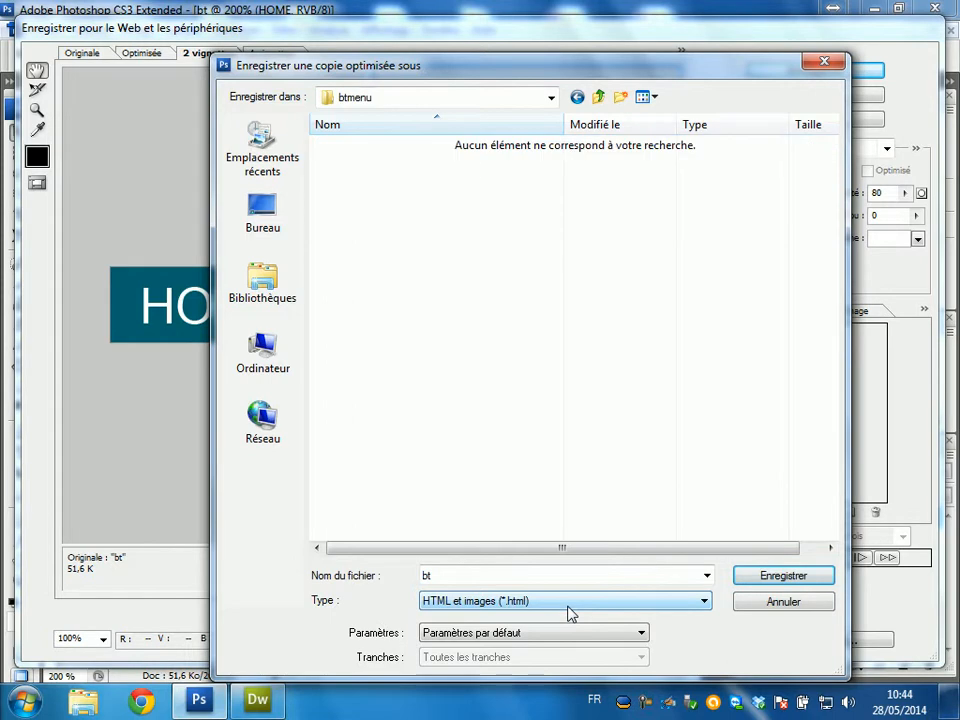
# Save the export as home.jpg in the btmenu folder with the file type Images (*.jpg)
pyautogui.click(515, 603)
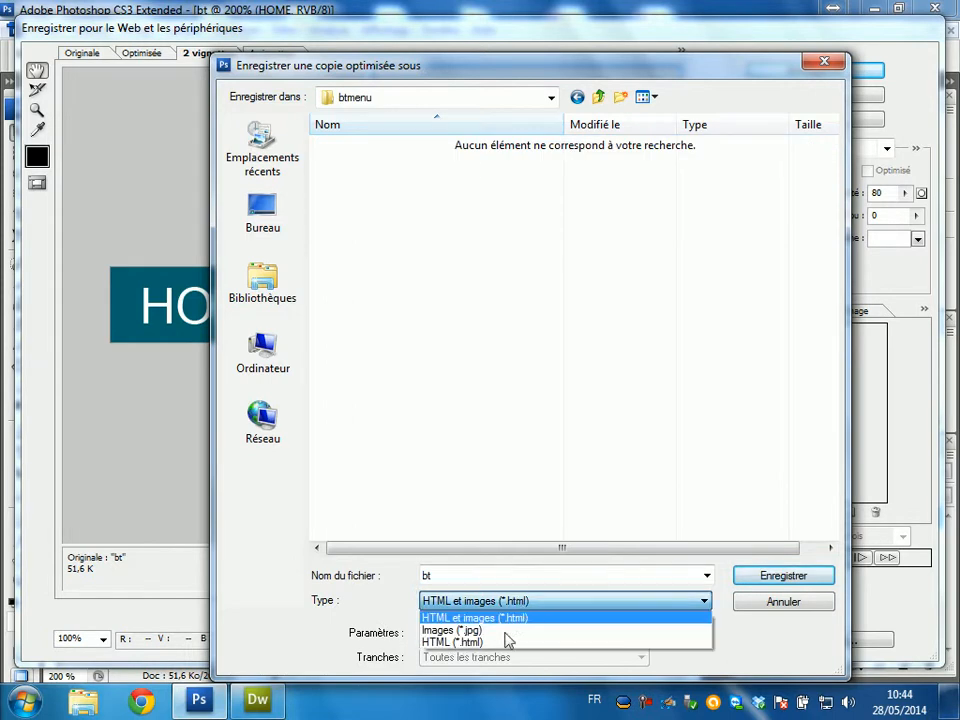
pyautogui.click(506, 631)
pyautogui.click(428, 576)
pyautogui.click(433, 576)
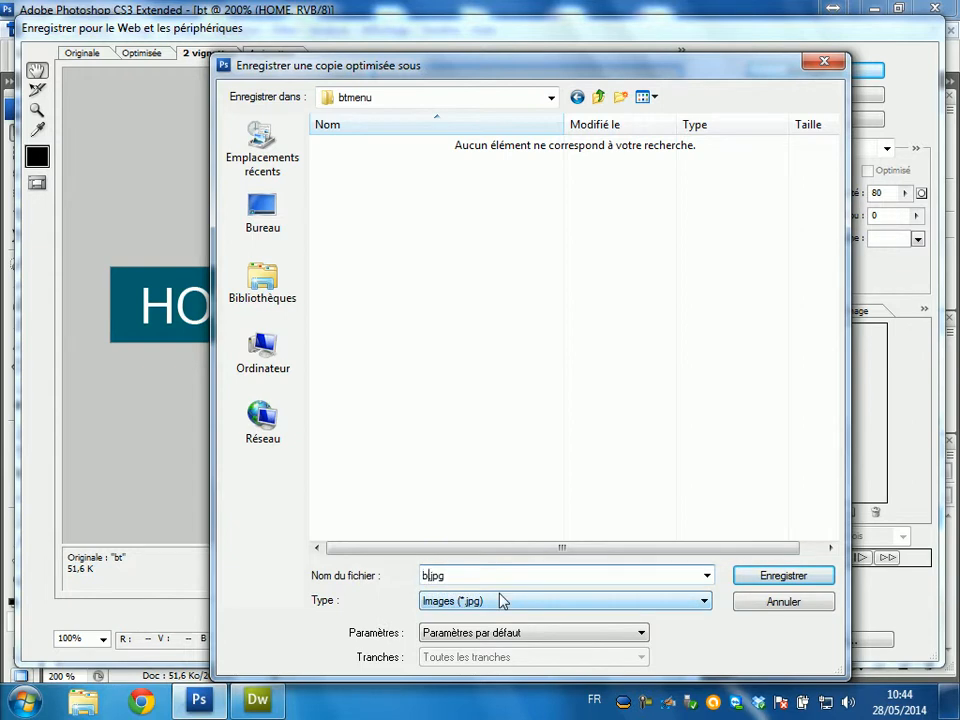
pyautogui.write('home')
pyautogui.click(760, 582)
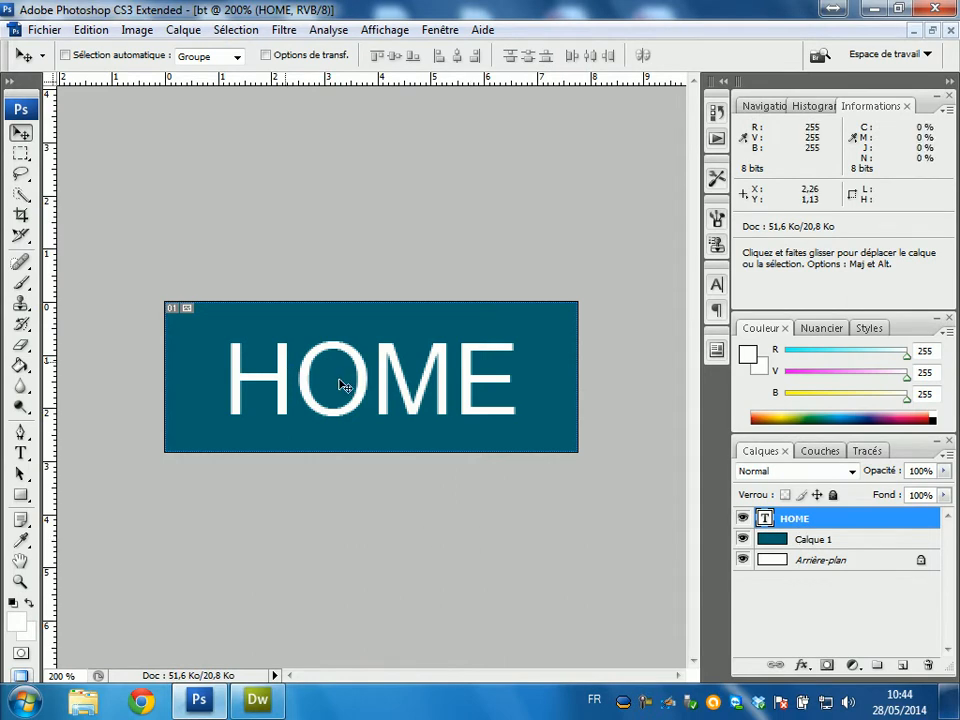
# Duplicate the HOME text layer with the original hidden, and recolour the copy yellow (fff600)
pyautogui.moveTo(850, 525); pyautogui.dragTo(902, 664)
pyautogui.click(742, 540)
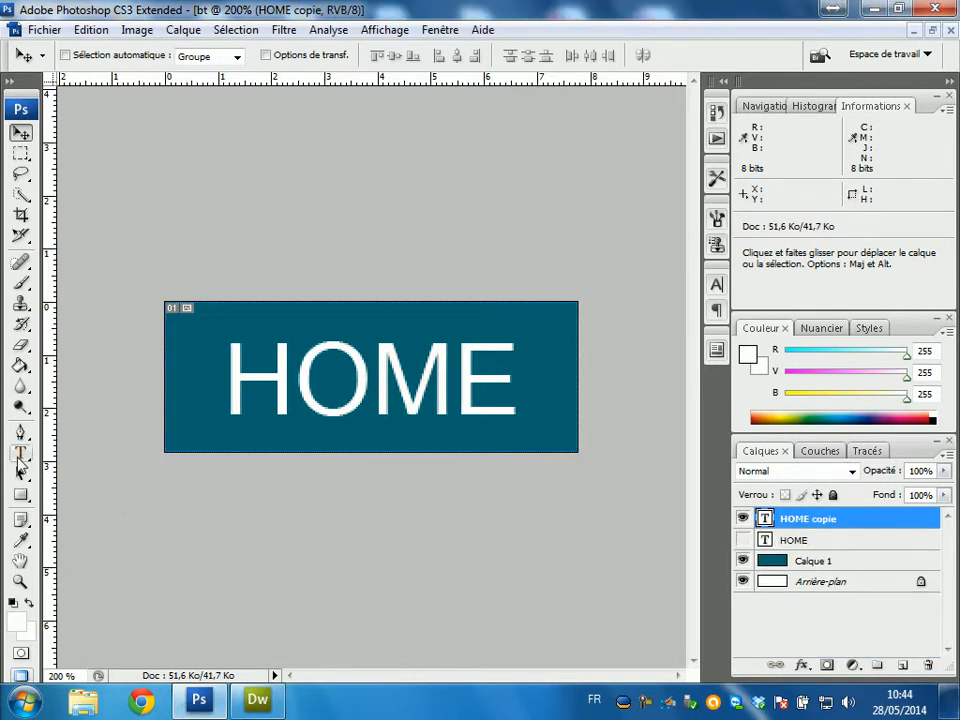
pyautogui.click(20, 452)
pyautogui.click(570, 55)
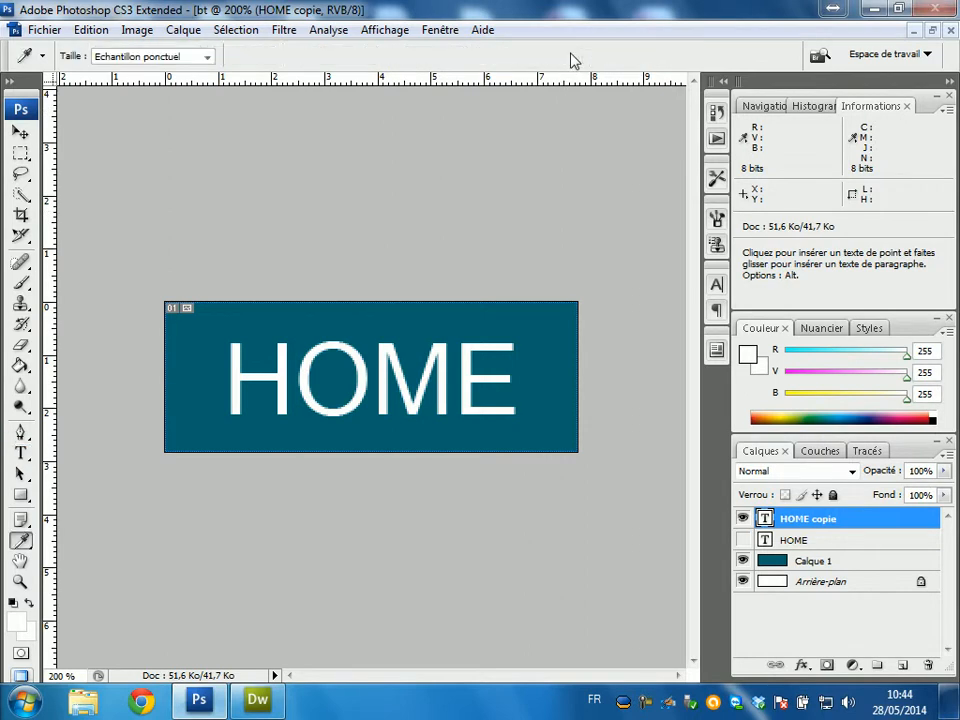
pyautogui.click(443, 355)
pyautogui.moveTo(414, 249); pyautogui.dragTo(422, 158)
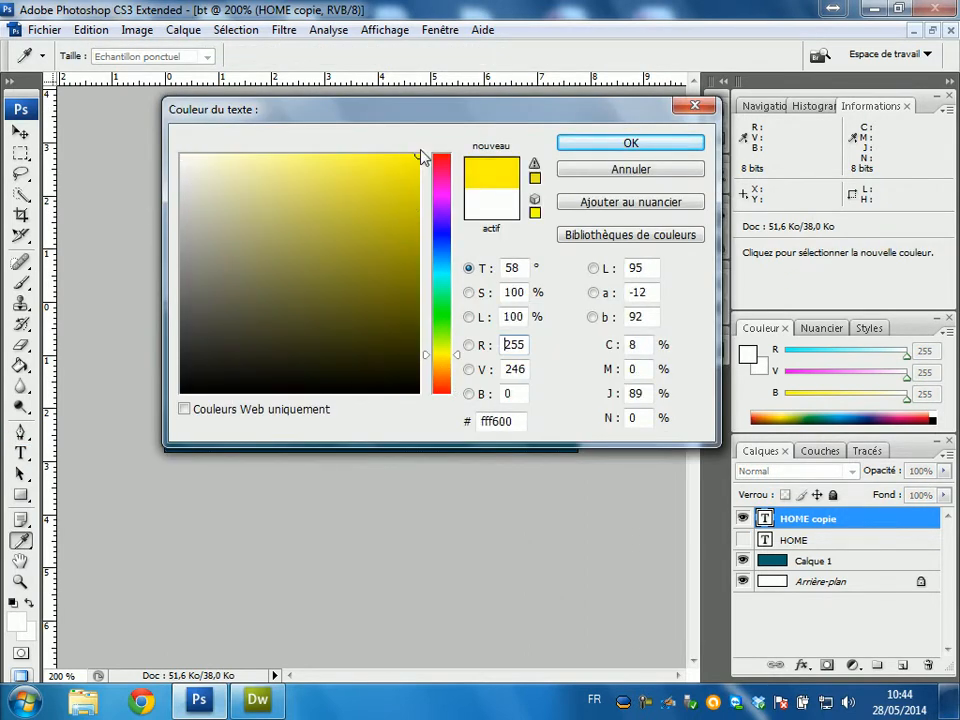
pyautogui.click(610, 146)
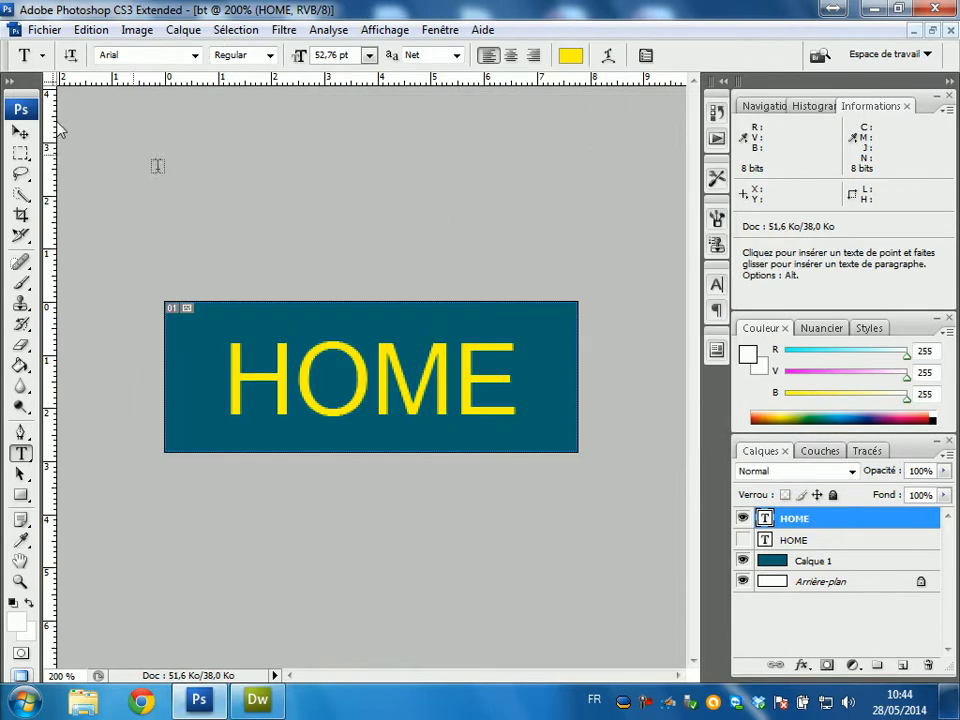
# Export the yellow HOME button for the web as a JPEG named home2 in the btmenu folder
pyautogui.click(44, 29)
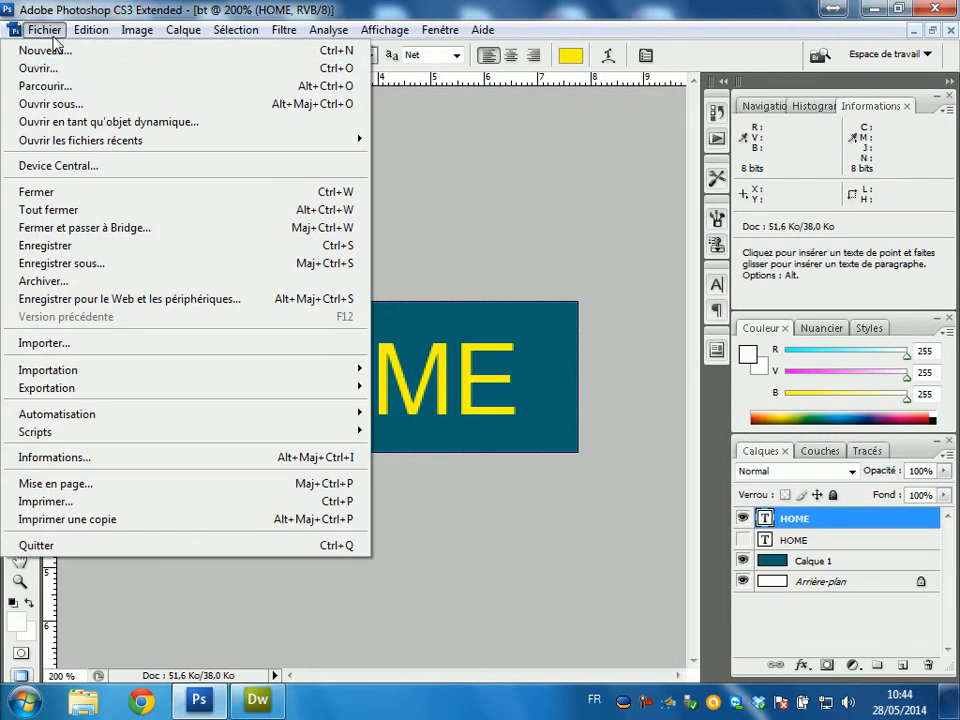
pyautogui.click(116, 300)
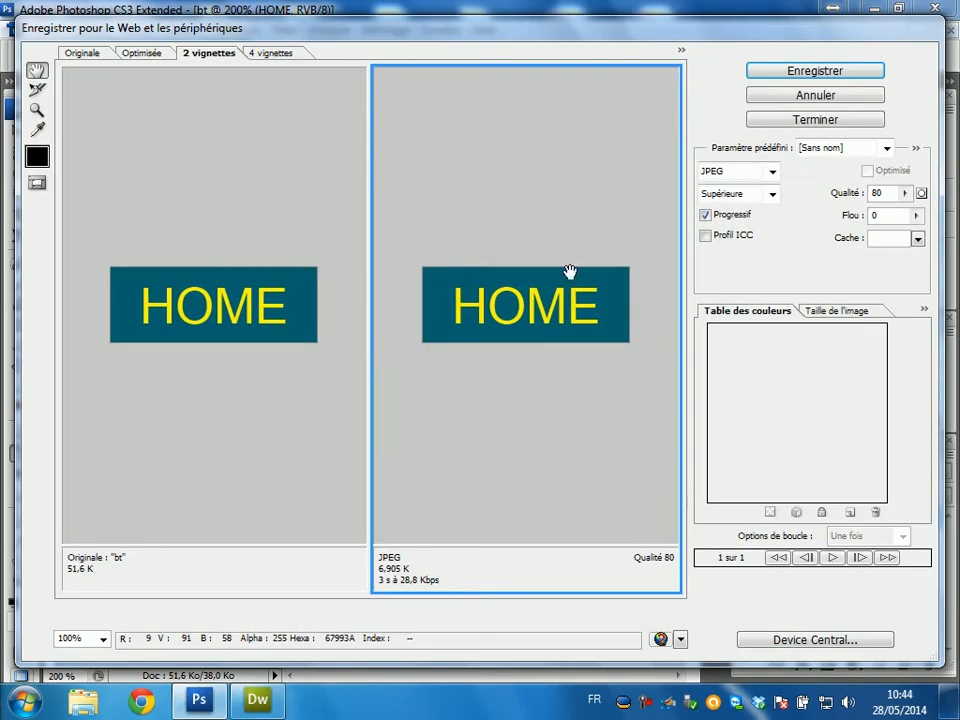
pyautogui.click(812, 71)
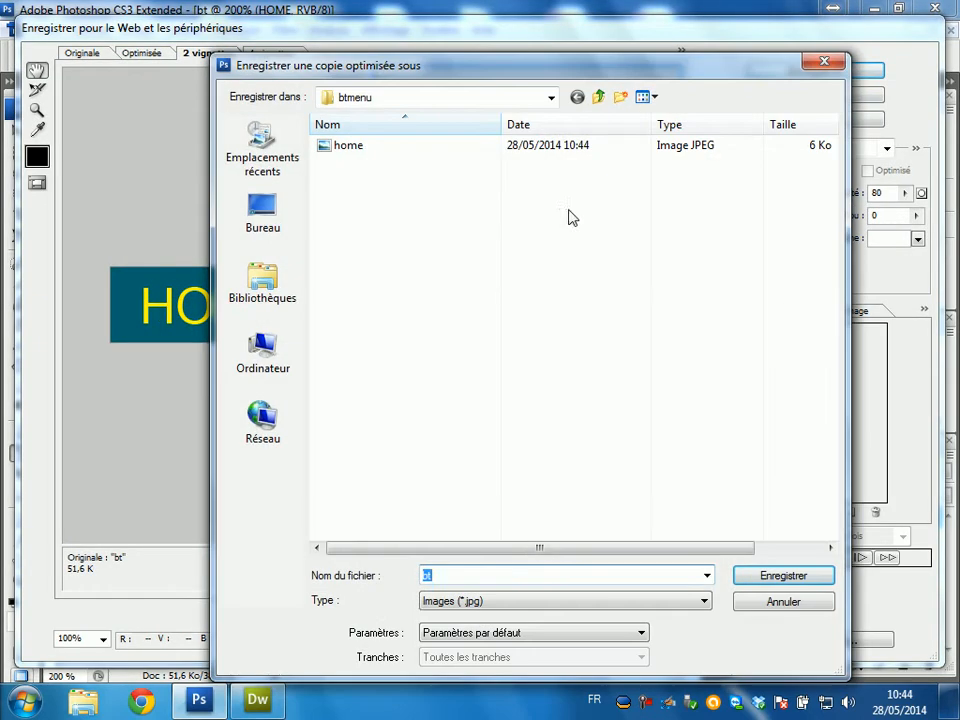
pyautogui.click(358, 148)
pyautogui.click(470, 578)
pyautogui.click(477, 579)
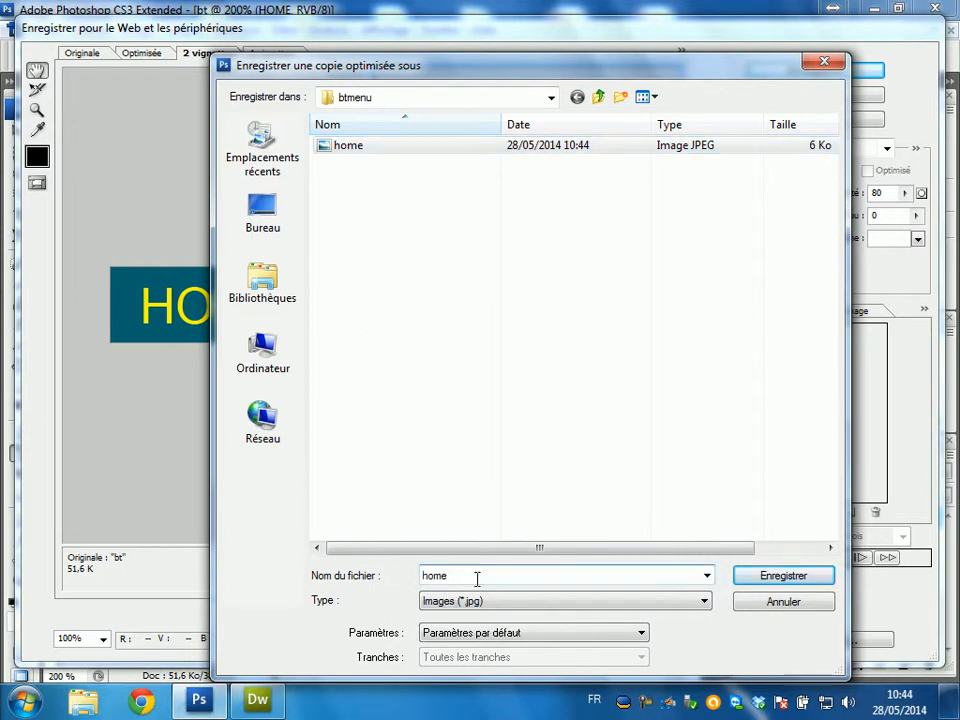
pyautogui.click(771, 577)
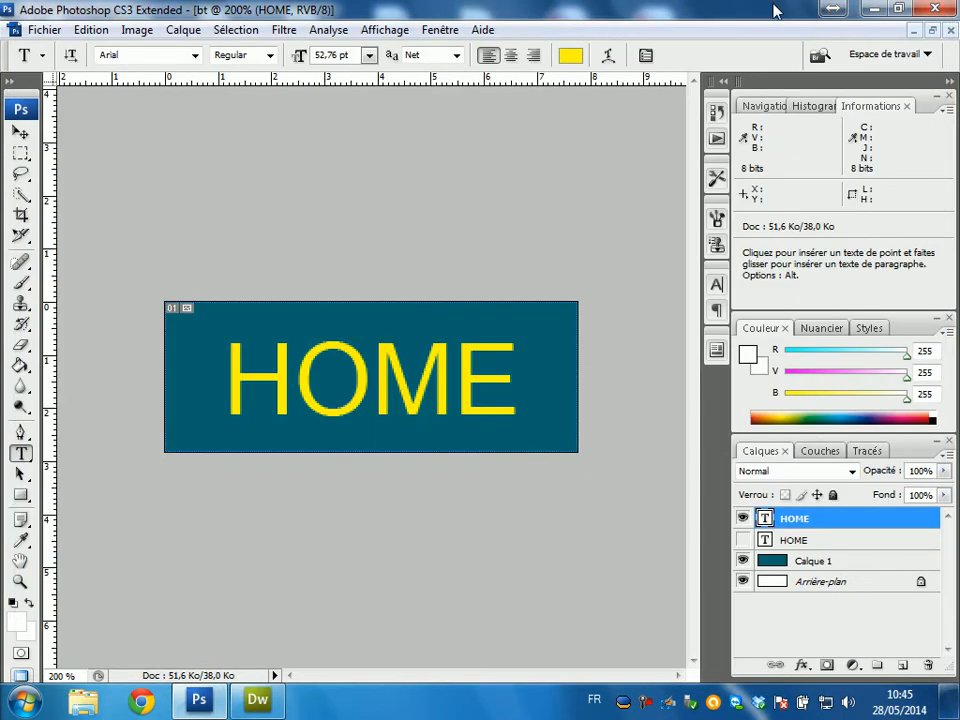
# Switch to Dreamweaver, open index.html, and refresh the site files to show the contents of the btmenu folder
pyautogui.click(256, 700)
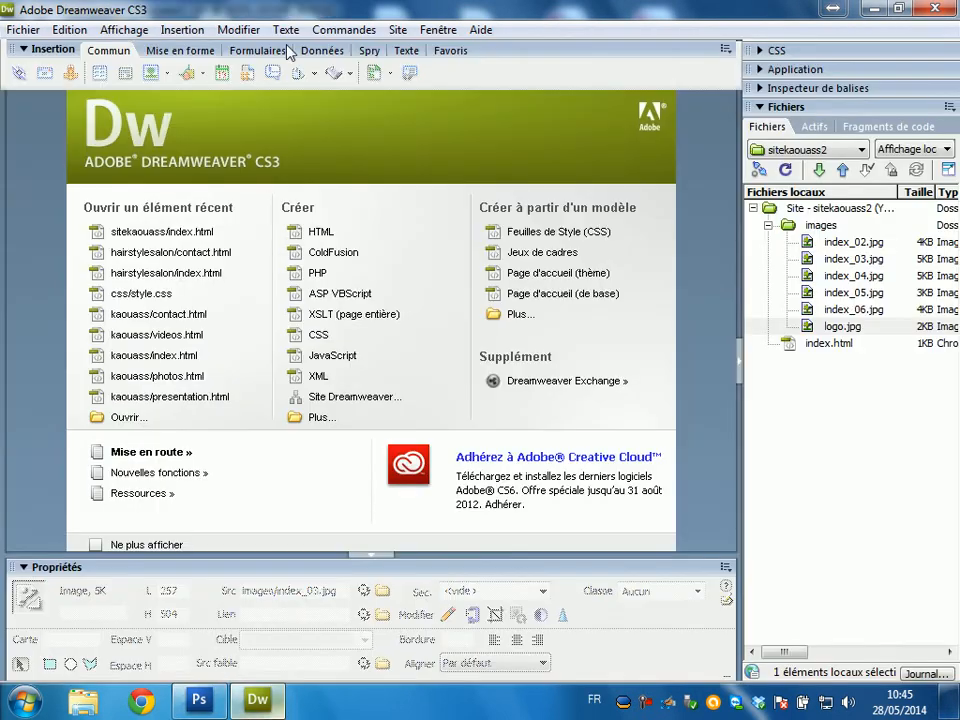
pyautogui.doubleClick(790, 343)
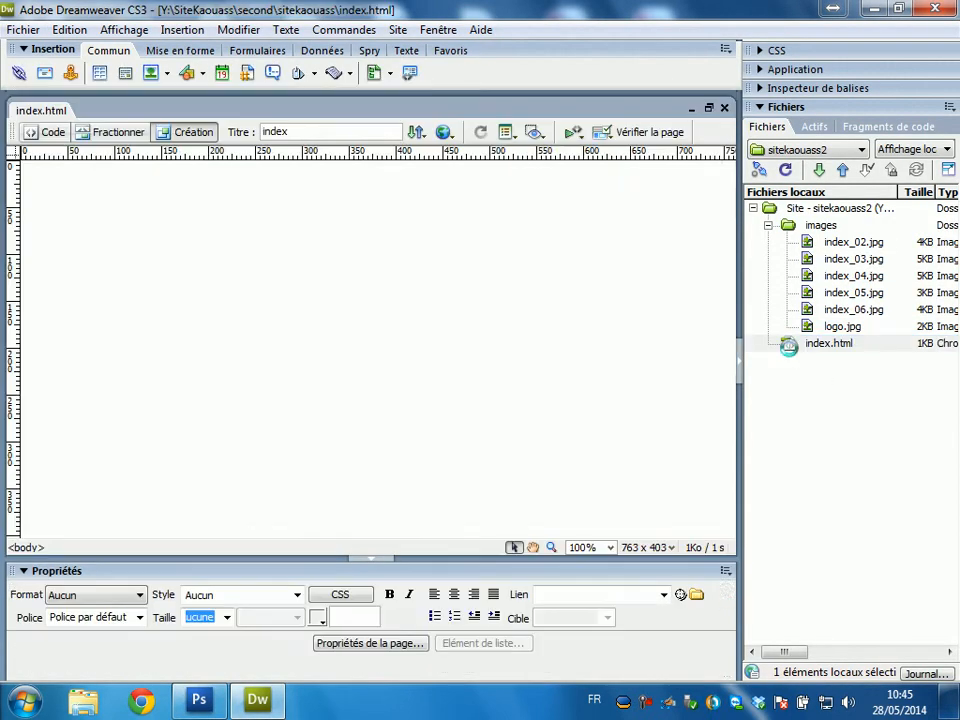
pyautogui.click(786, 170)
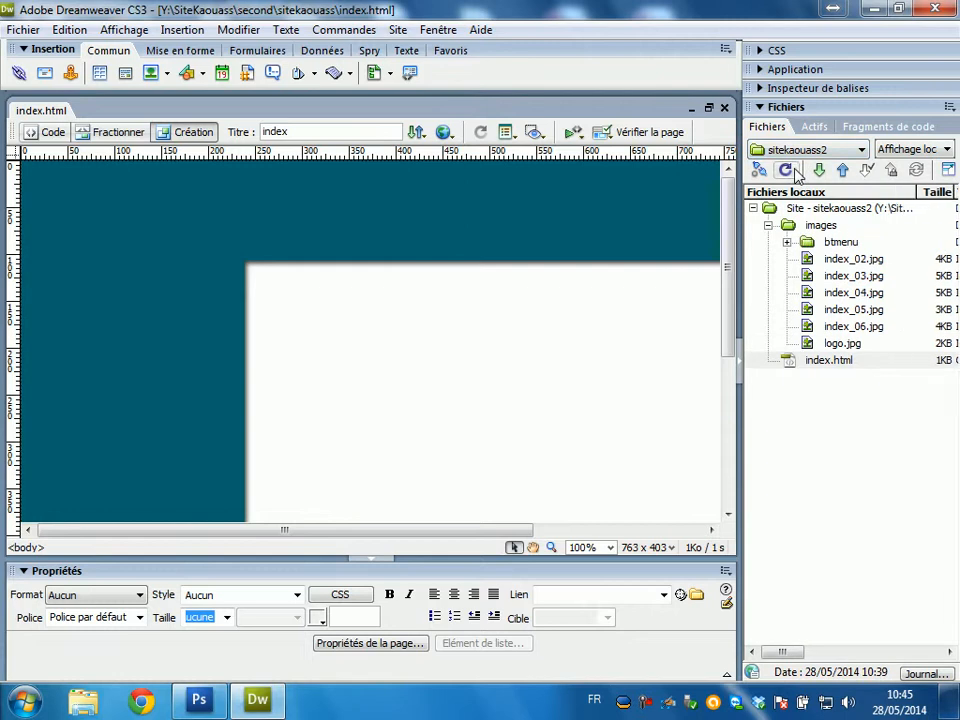
pyautogui.click(787, 242)
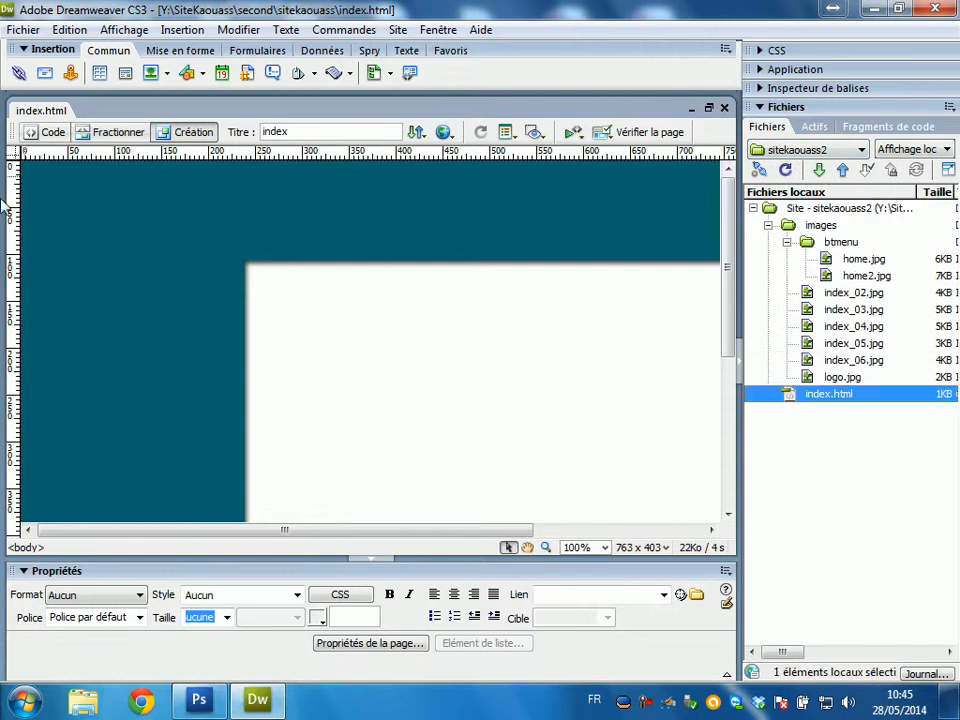
# Set the table cell holding the left teal image index_03.jpg to width 257 and height 504
pyautogui.click(137, 376)
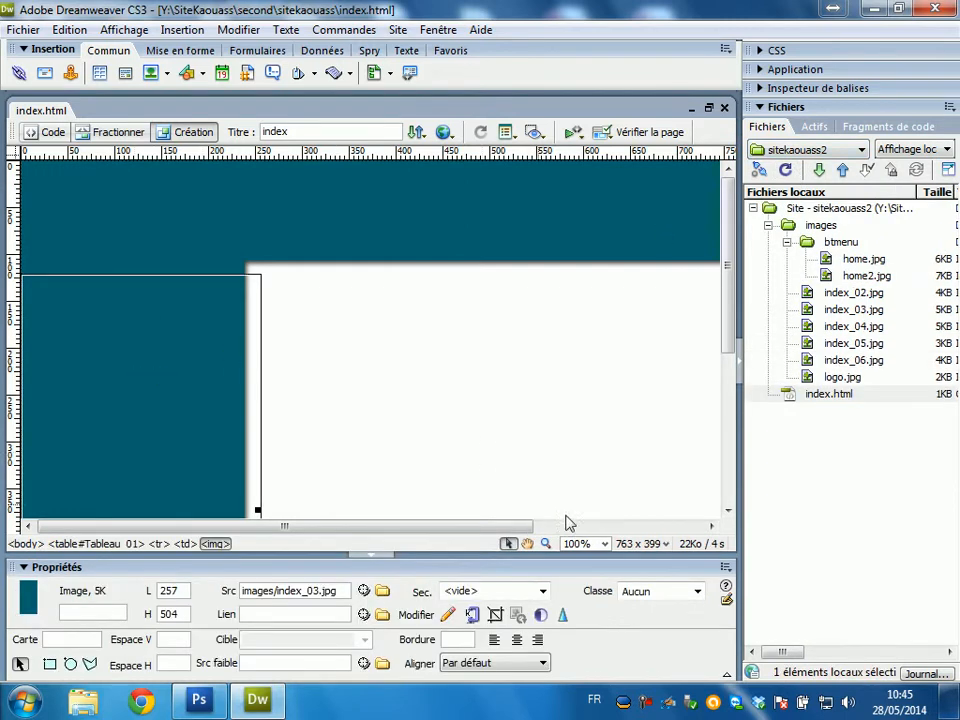
pyautogui.click(605, 546)
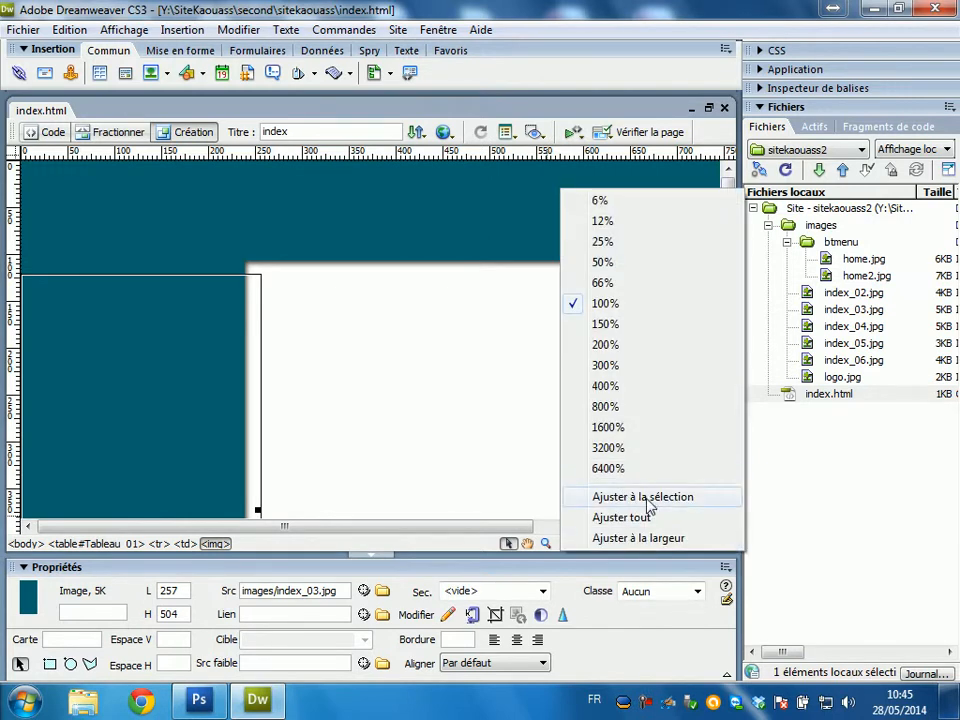
pyautogui.click(645, 516)
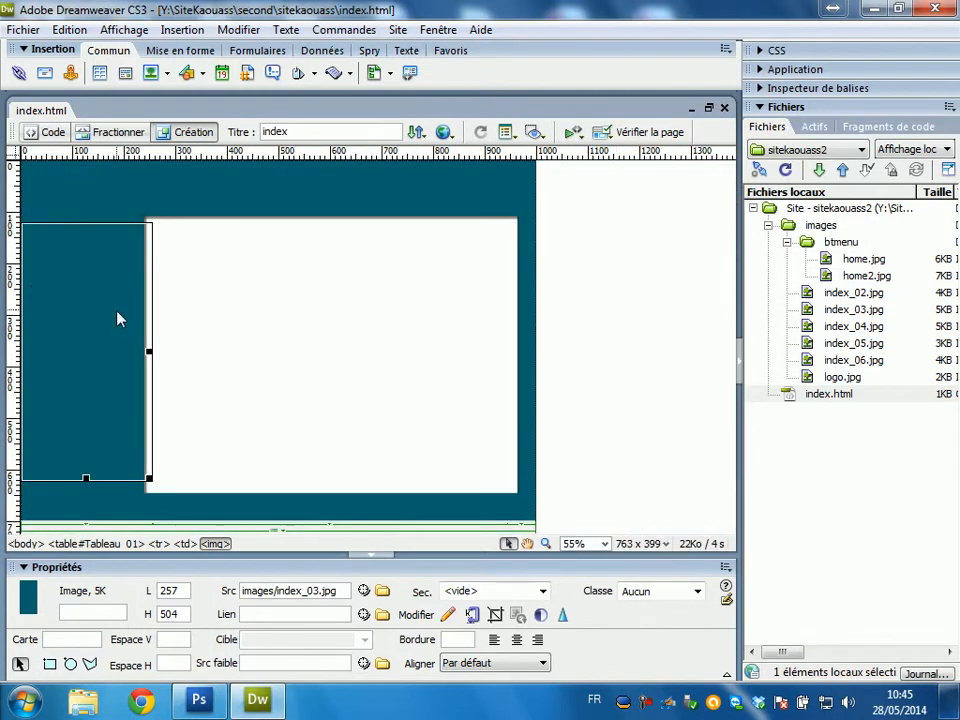
pyautogui.moveTo(183, 592); pyautogui.dragTo(152, 592)
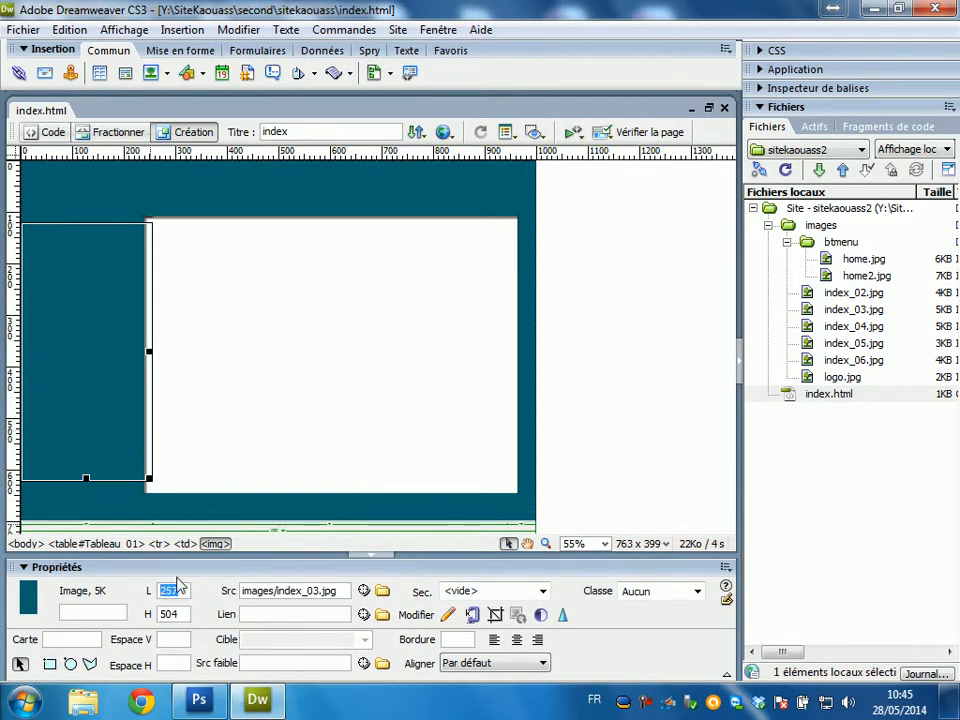
pyautogui.click(152, 411)
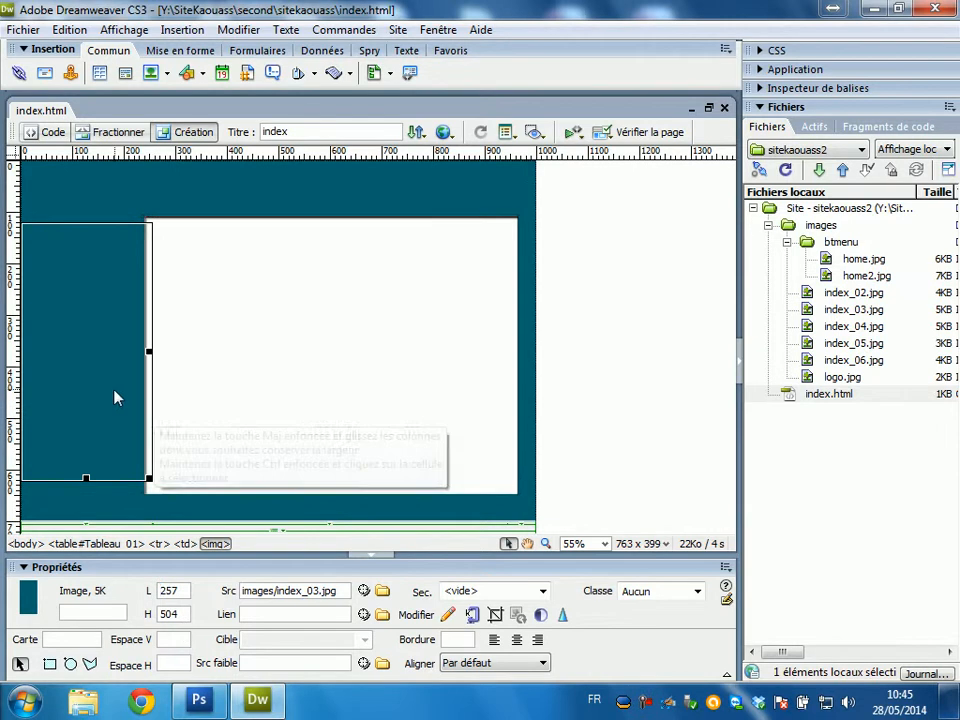
pyautogui.press('Delete')
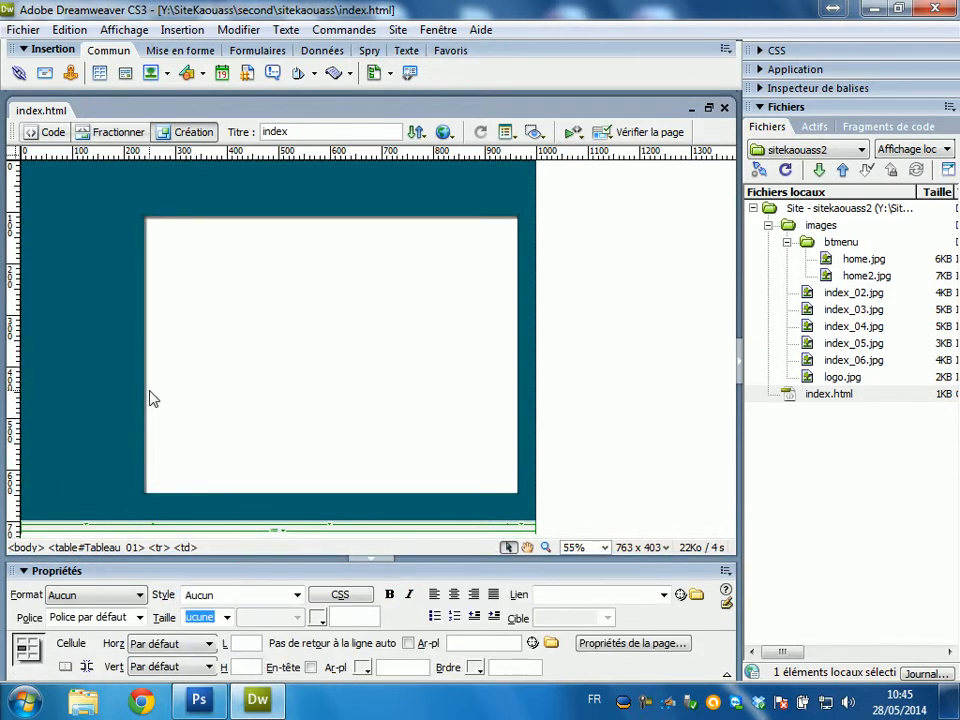
pyautogui.click(242, 666)
pyautogui.hotkey('ctrl', 'z')
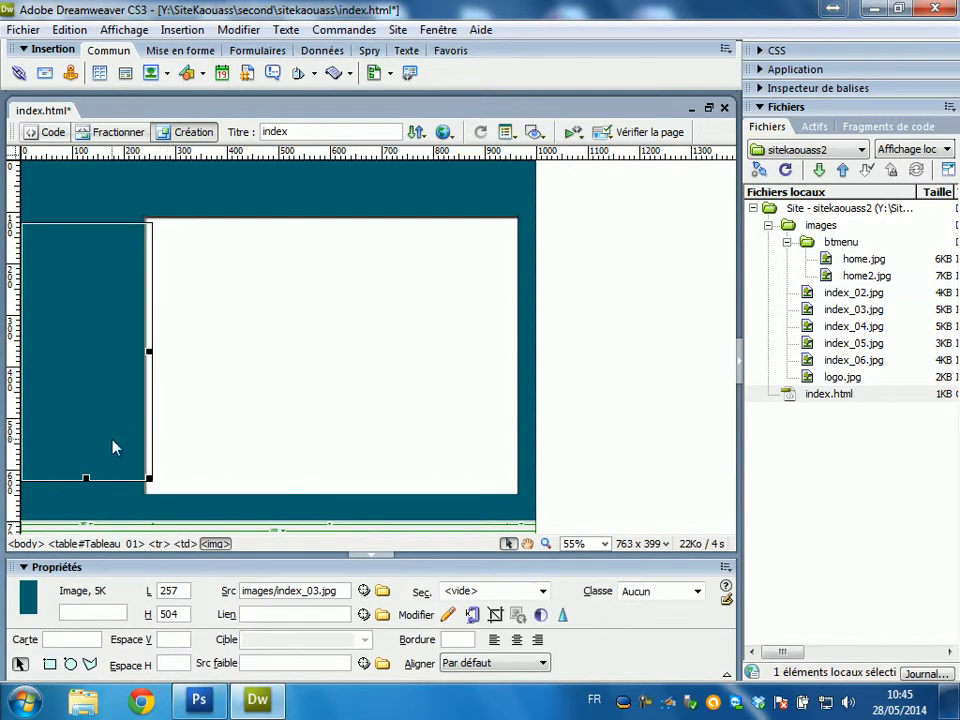
pyautogui.press('Delete')
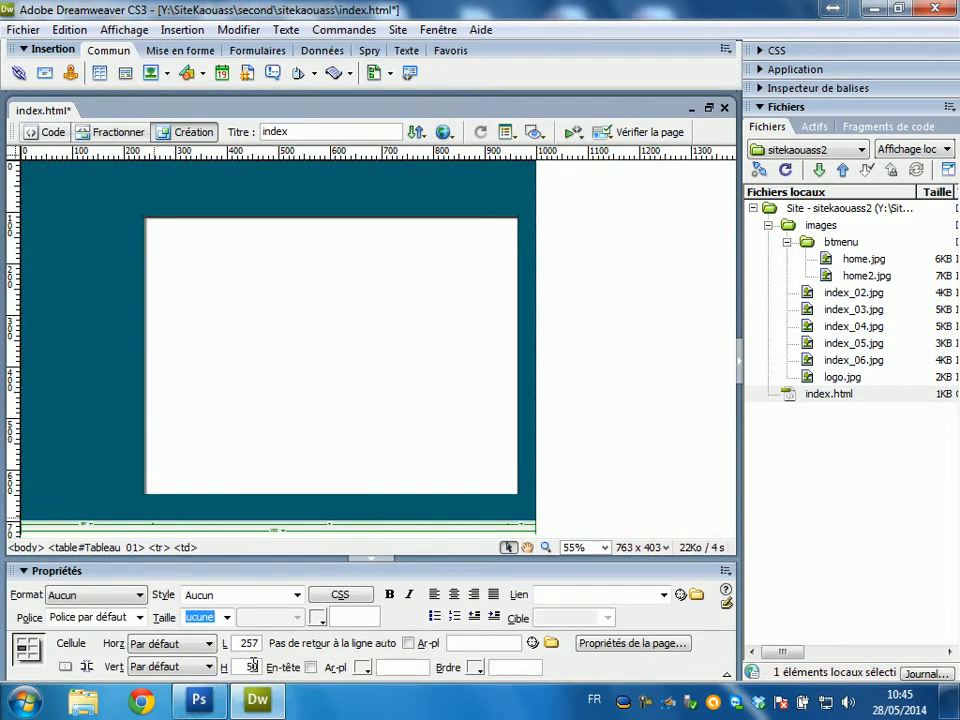
pyautogui.hotkey('ctrl', 'z')
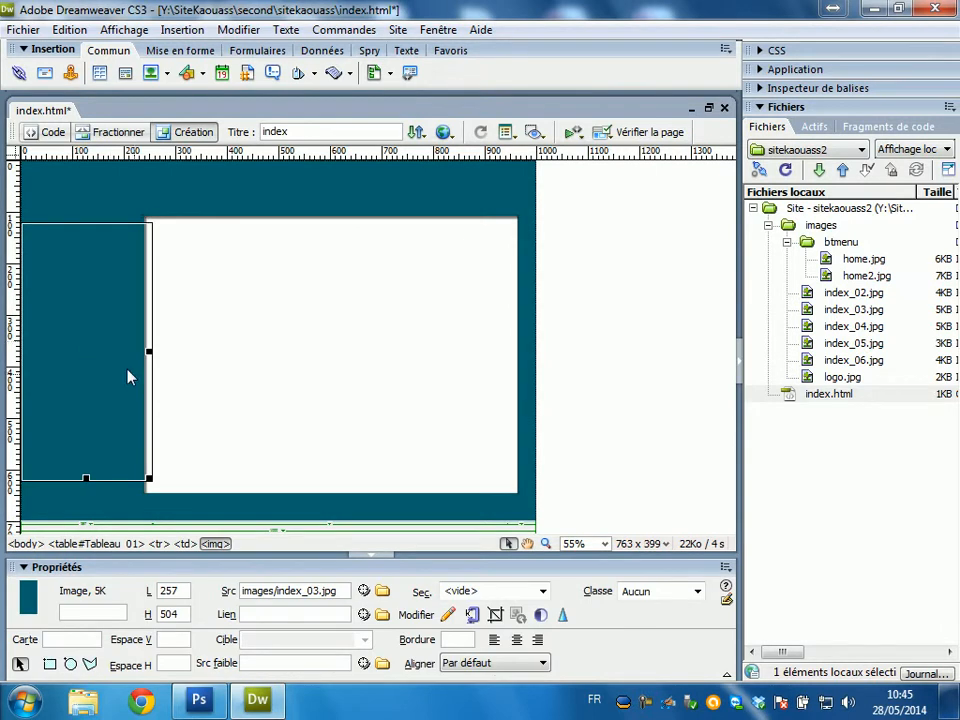
# Delete the index_03.jpg image from its table cell and undo the deletion
pyautogui.press('Delete')
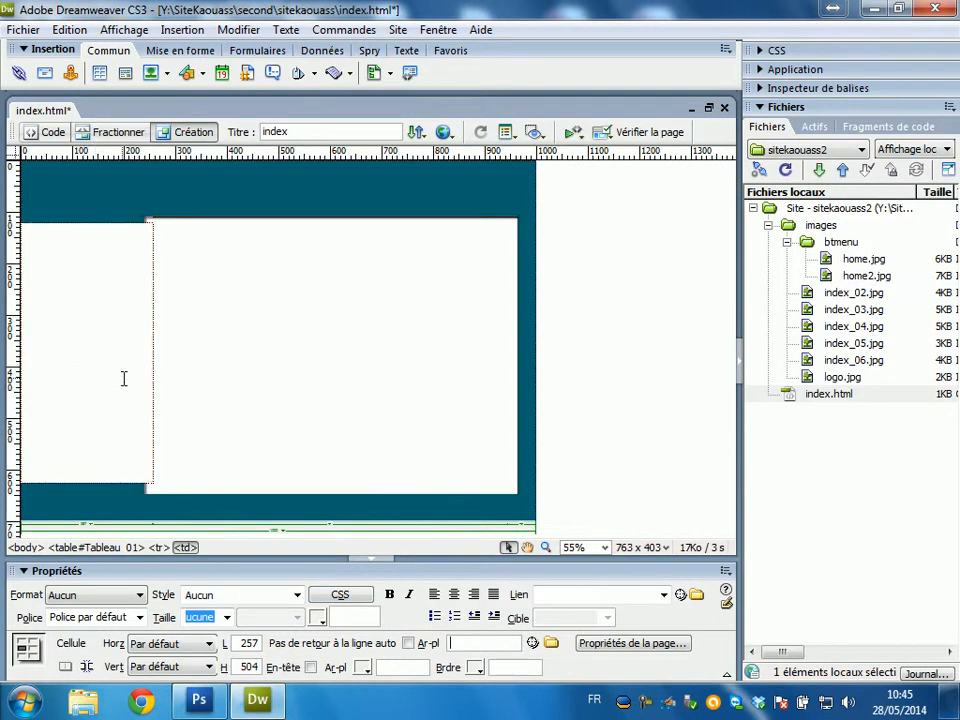
pyautogui.moveTo(130, 378); pyautogui.dragTo(111, 321)
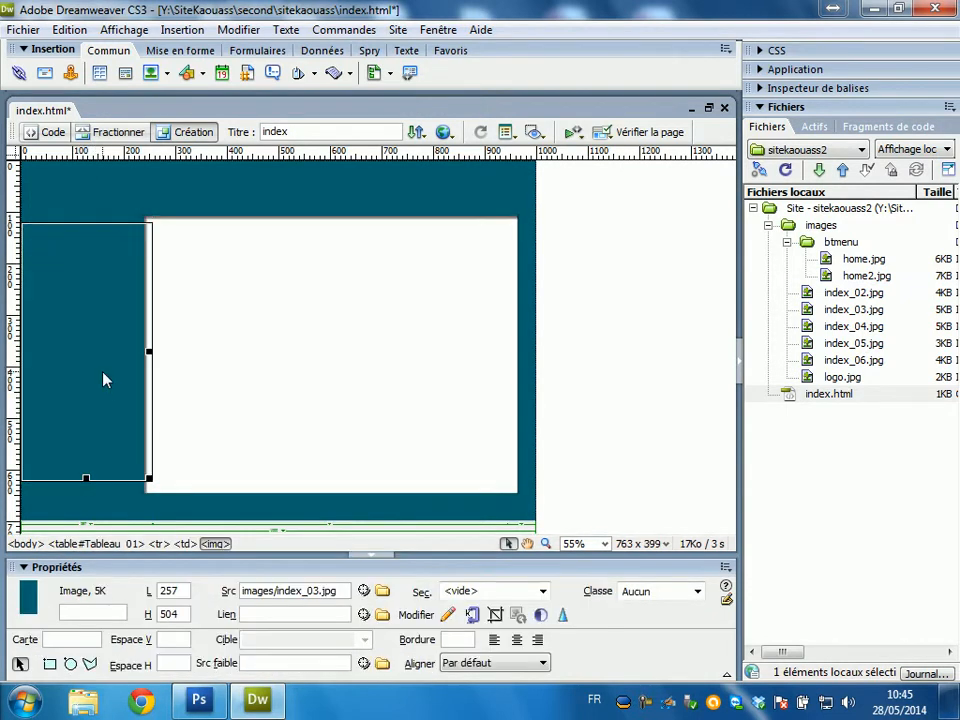
# Replace the left cell's inserted image with index_03.jpg as the cell background and set the cell's vertical alignment to Haut
pyautogui.press('Delete')
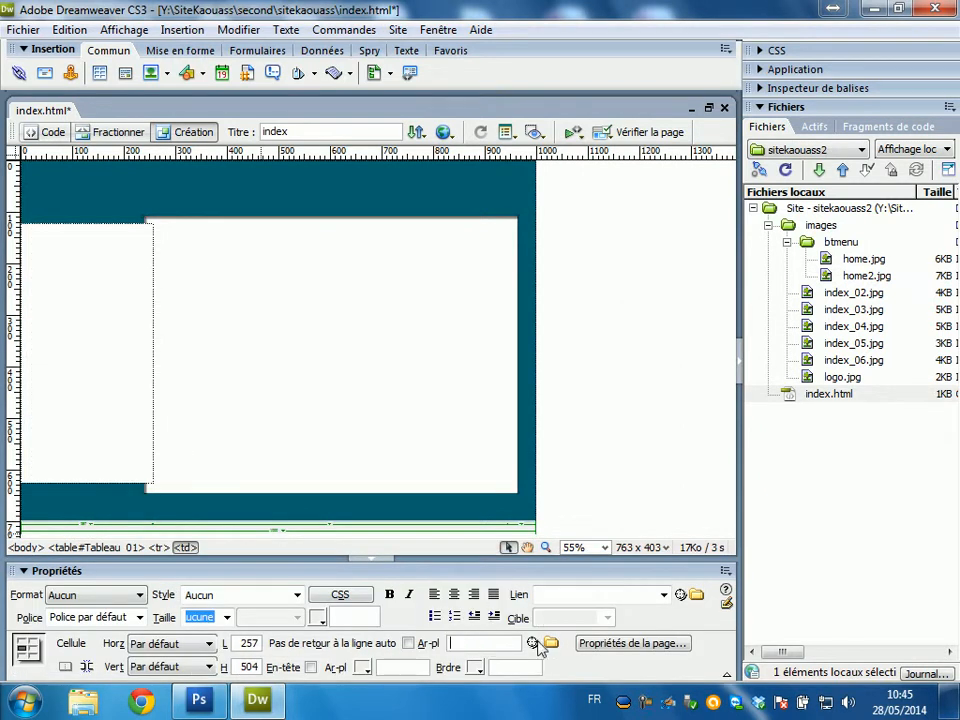
pyautogui.moveTo(537, 645); pyautogui.dragTo(850, 315)
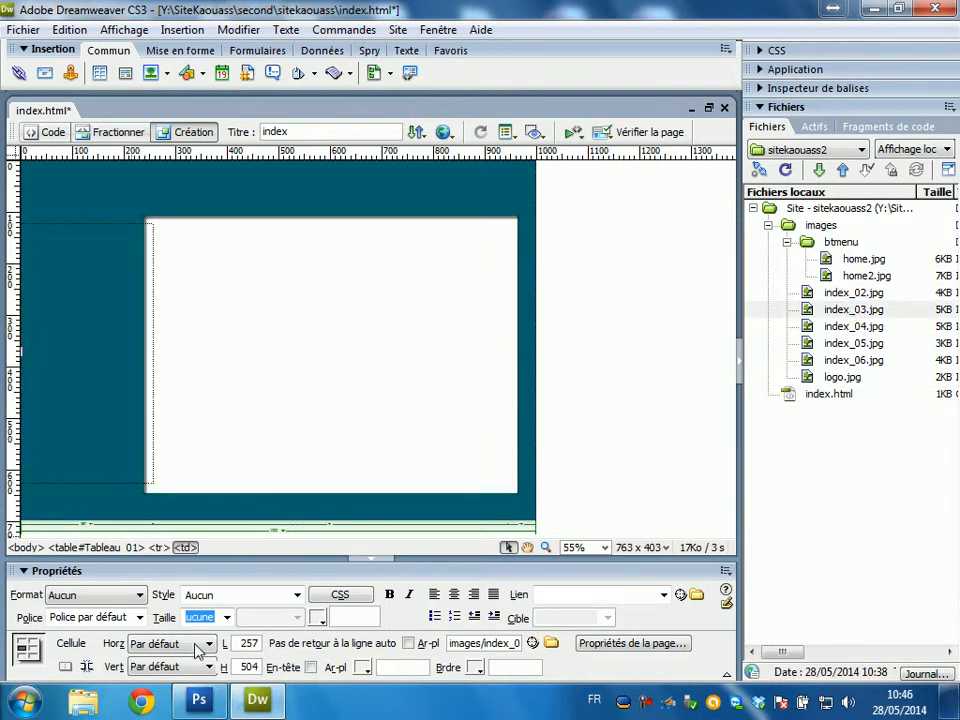
pyautogui.click(168, 666)
pyautogui.click(140, 613)
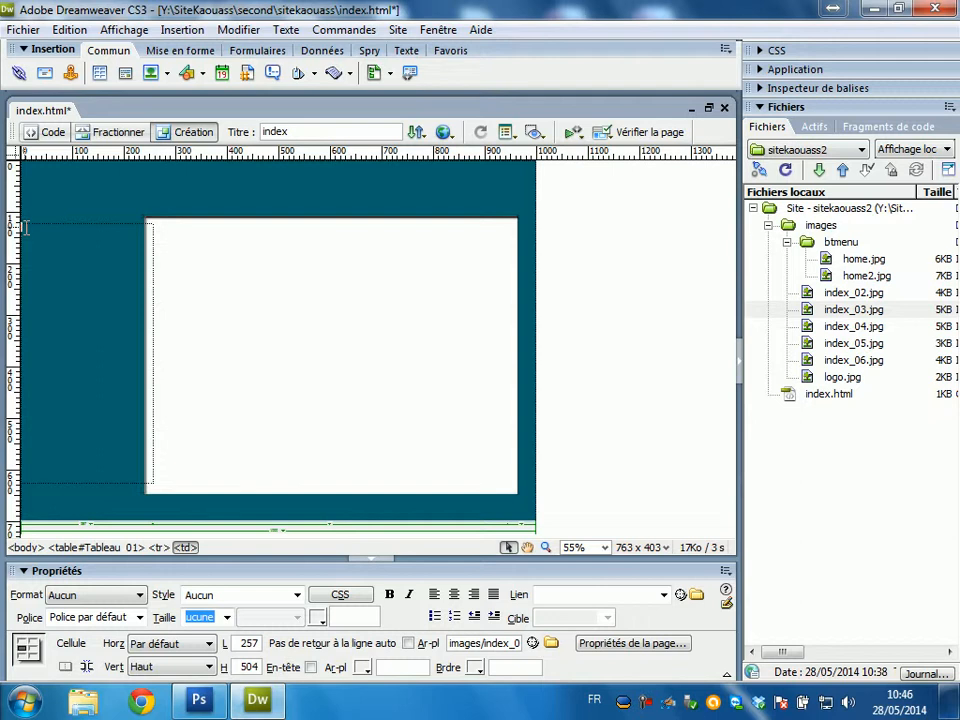
pyautogui.click(100, 72)
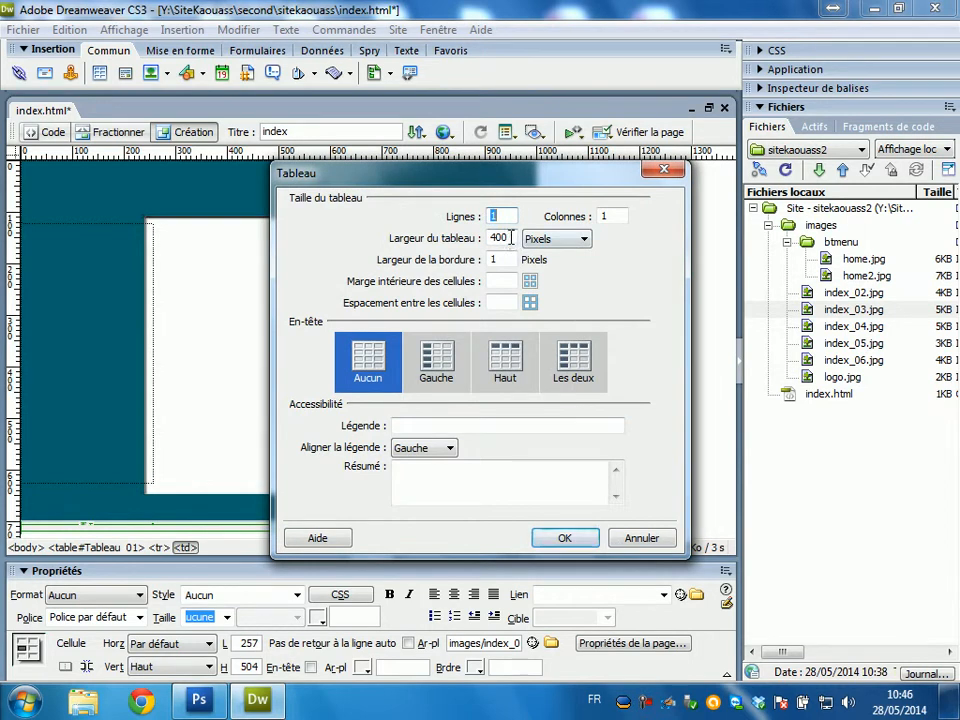
pyautogui.moveTo(510, 237); pyautogui.dragTo(488, 237)
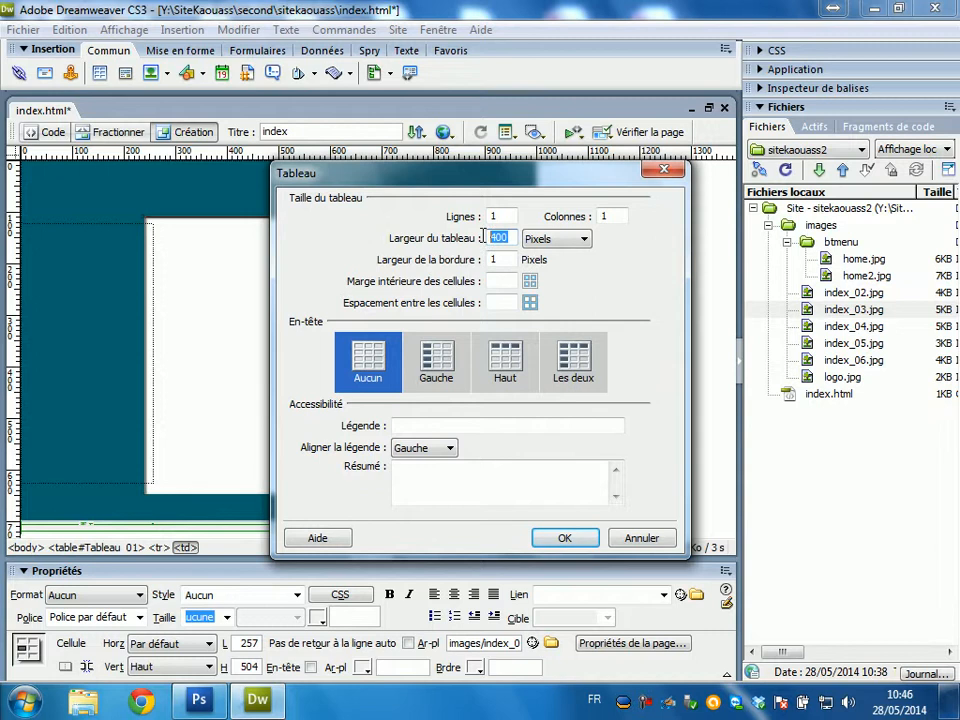
pyautogui.click(632, 538)
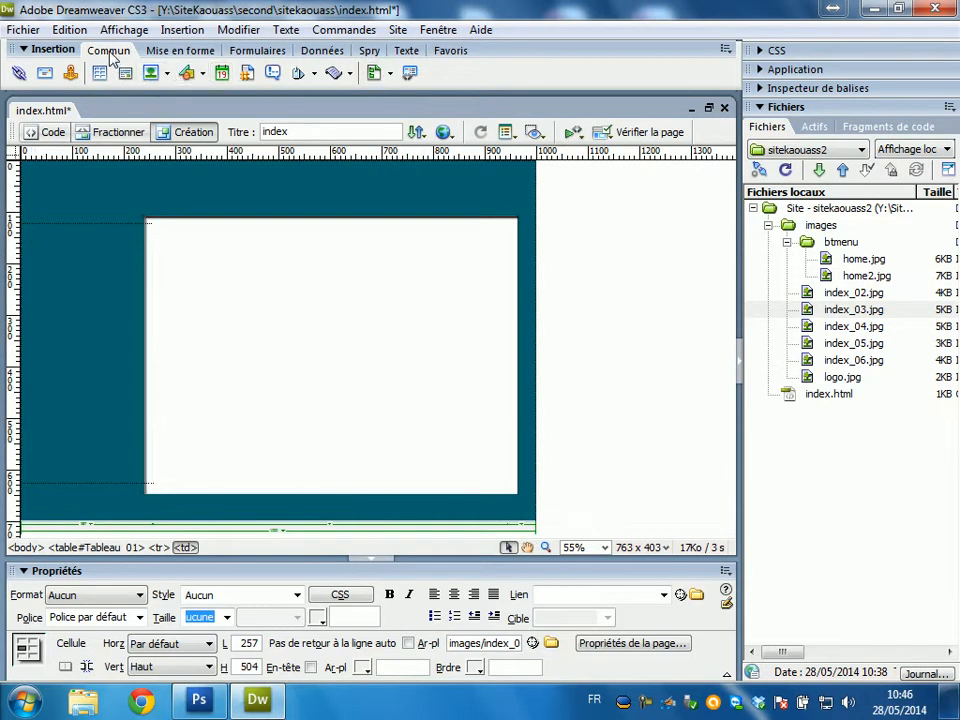
# Insert a rollover image in the left cell with images/btmenu/home.jpg as the original and home2.jpg as the rollover image
pyautogui.click(167, 74)
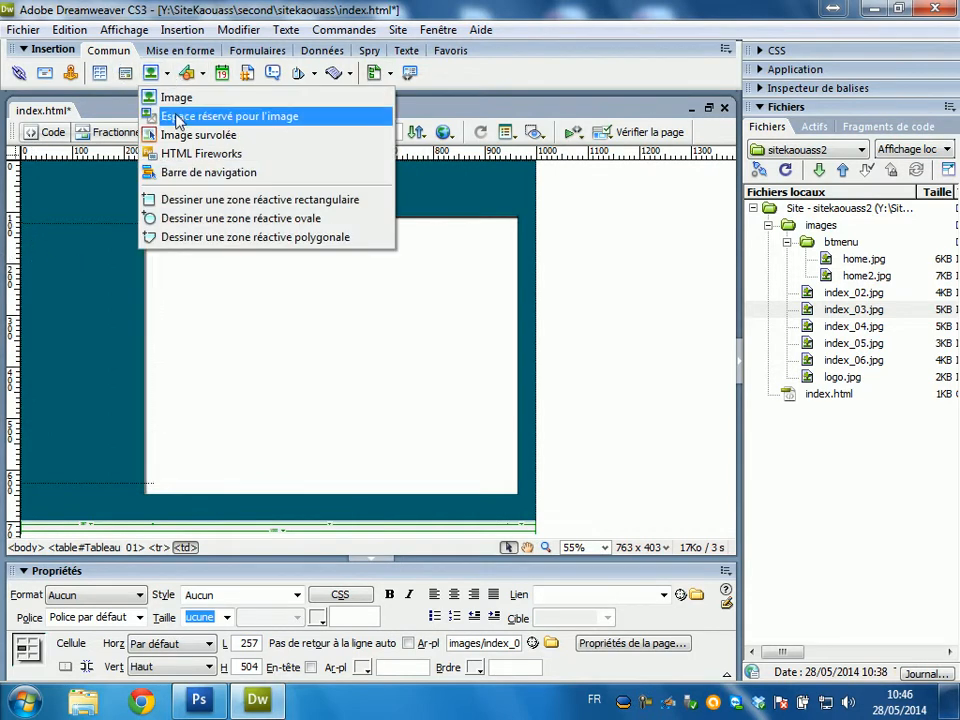
pyautogui.click(191, 134)
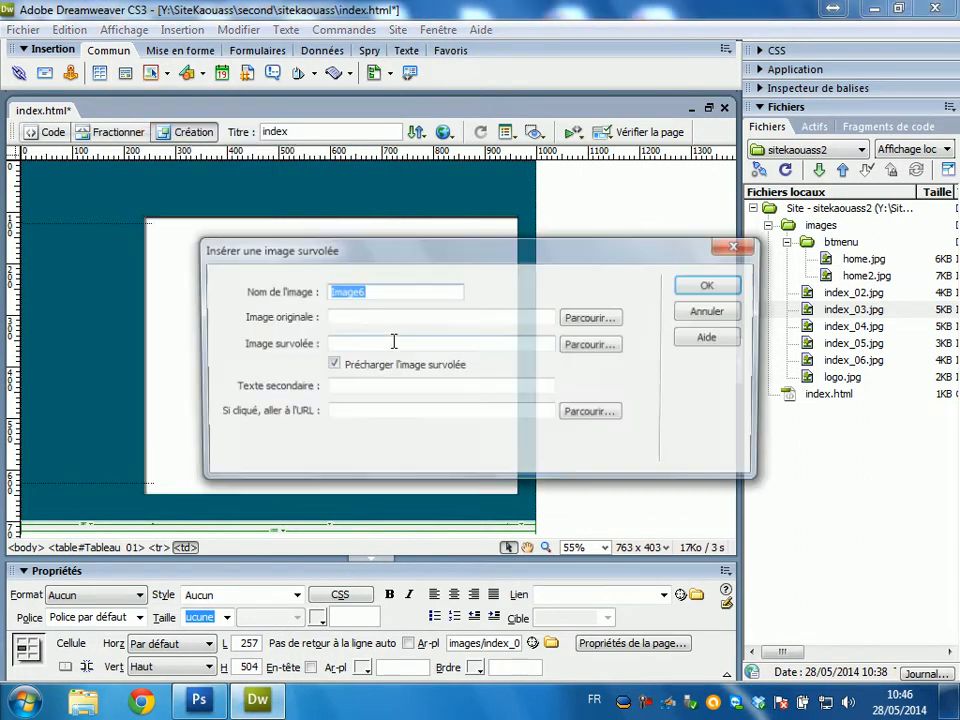
pyautogui.click(595, 320)
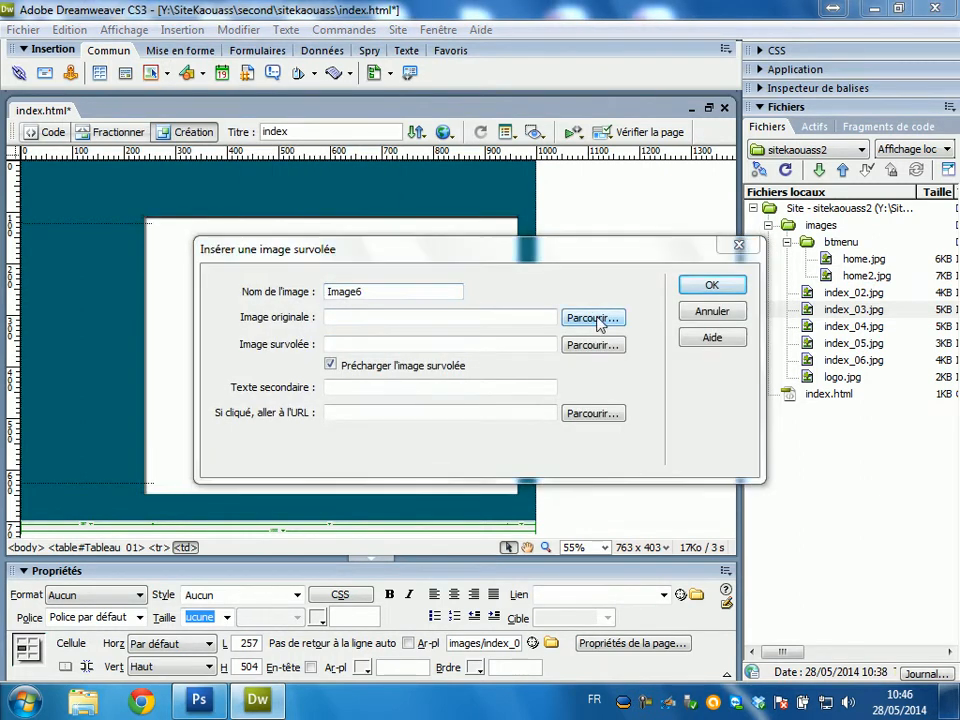
pyautogui.doubleClick(191, 303)
pyautogui.doubleClick(189, 305)
pyautogui.click(200, 300)
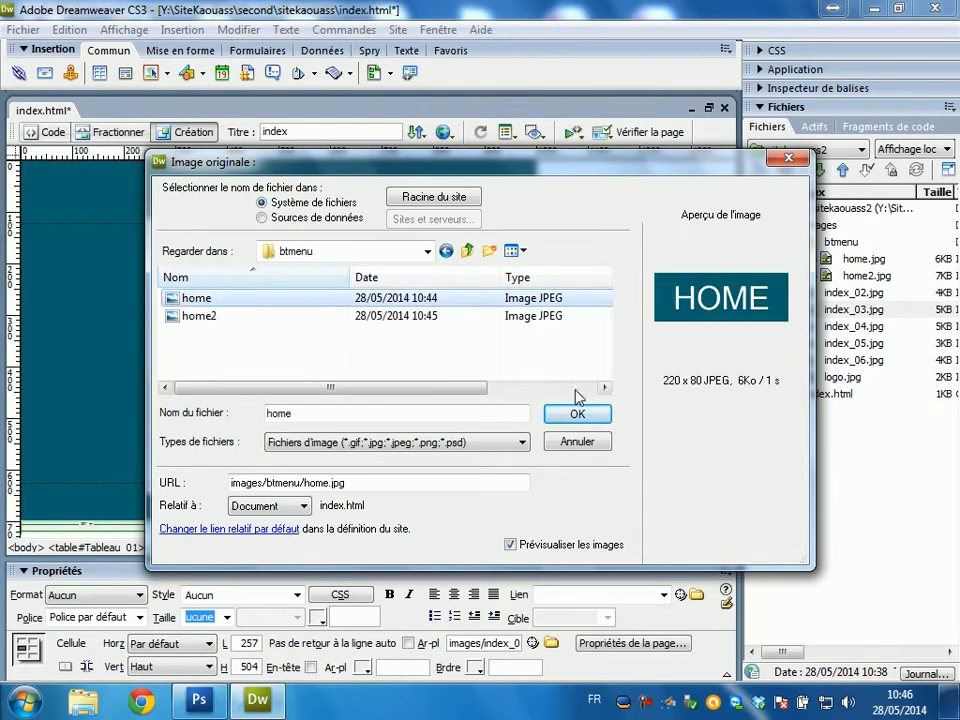
pyautogui.click(576, 414)
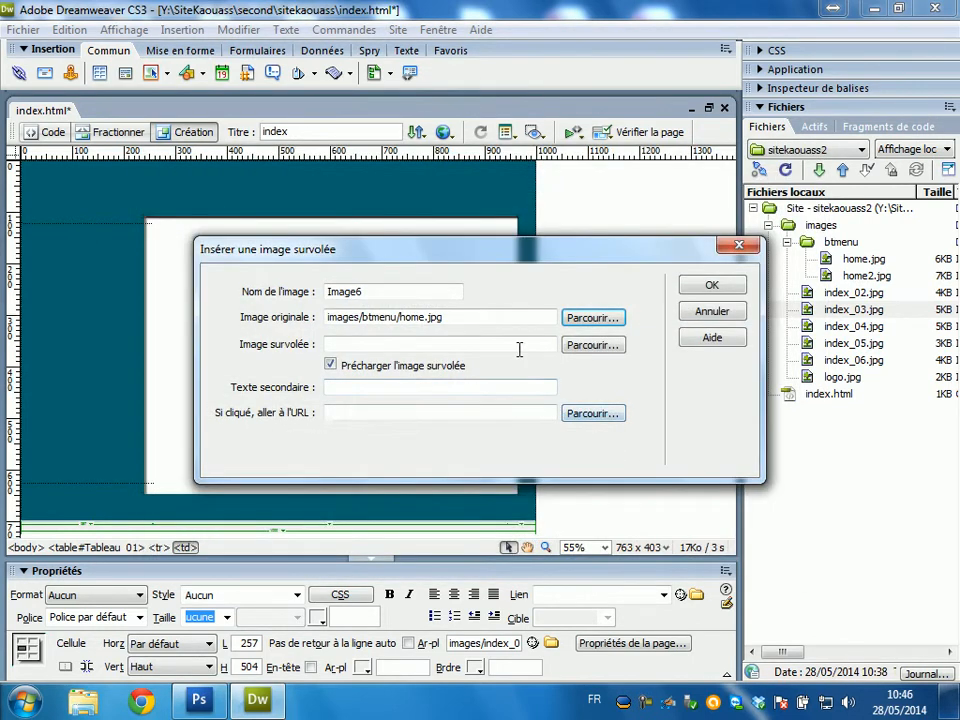
pyautogui.click(593, 344)
pyautogui.click(198, 315)
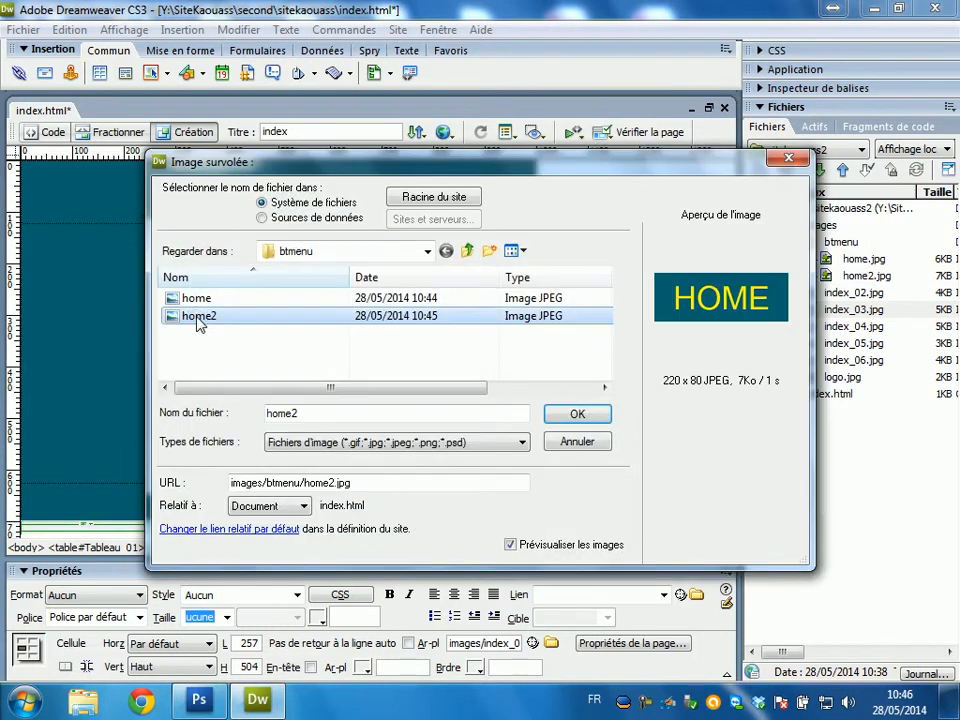
pyautogui.click(576, 414)
pyautogui.click(710, 288)
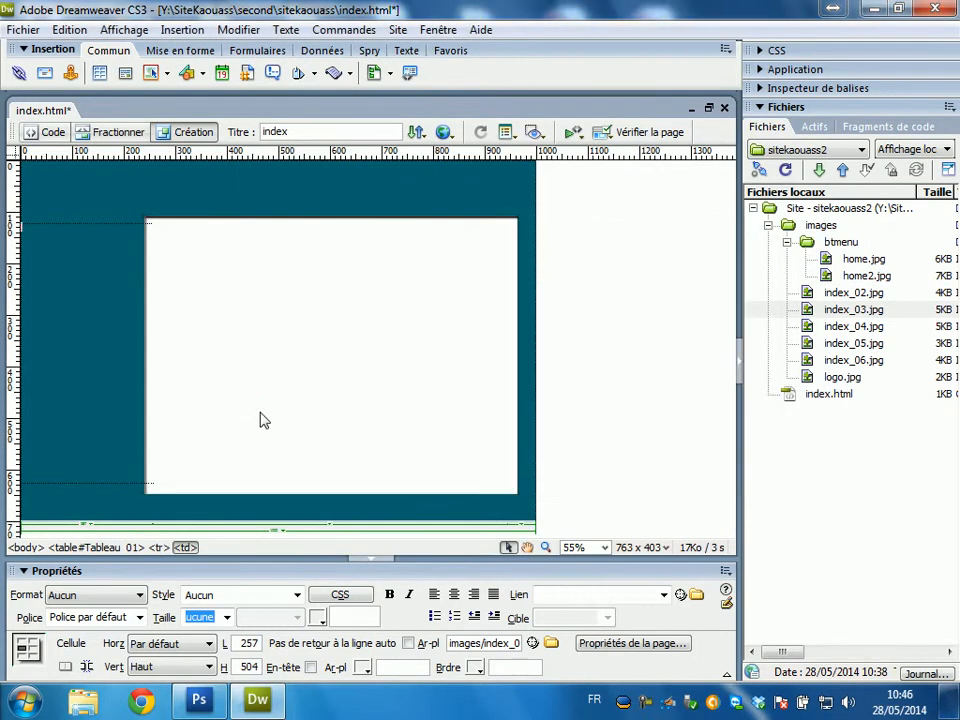
# Center the HOME button horizontally in the left cell and link it to index.html
pyautogui.click(99, 243)
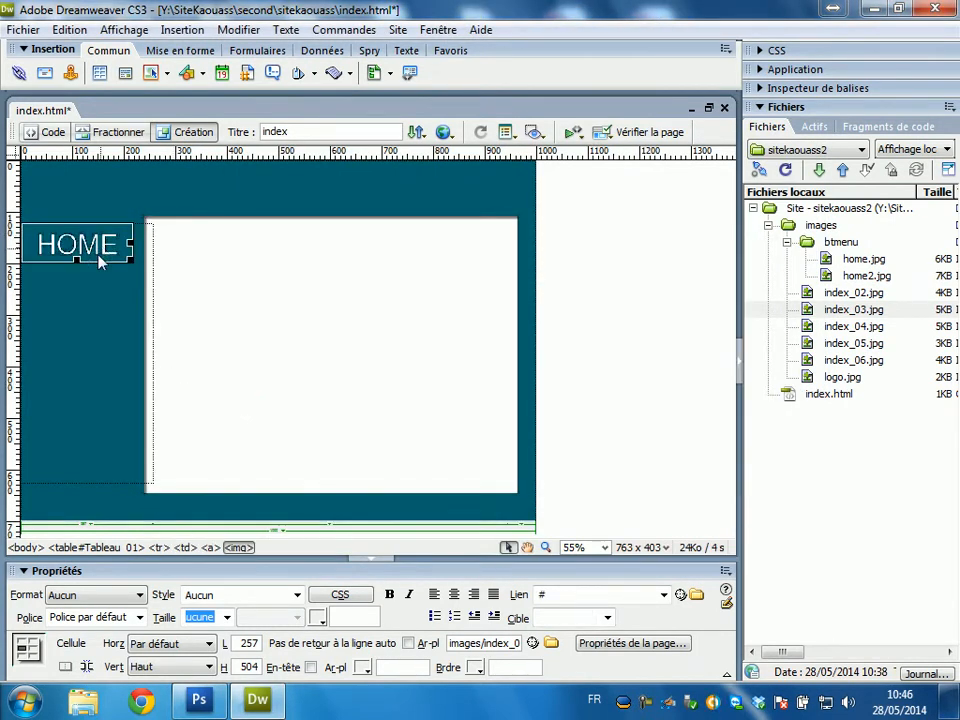
pyautogui.click(454, 595)
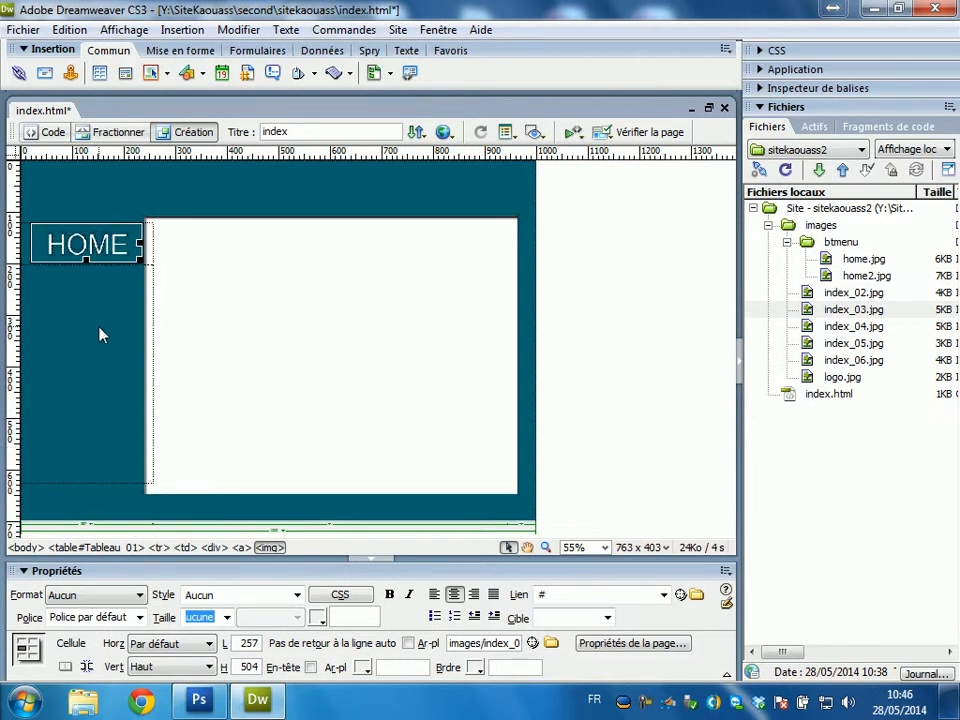
pyautogui.click(92, 243)
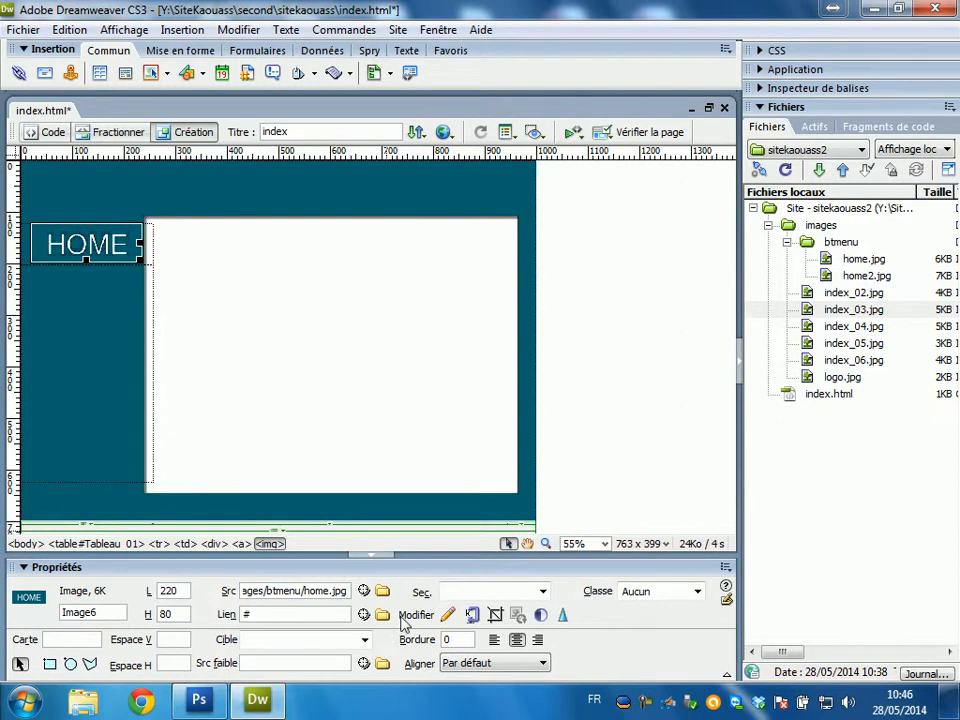
pyautogui.doubleClick(260, 615)
pyautogui.press('BackSpace')
pyautogui.moveTo(363, 615); pyautogui.dragTo(788, 394)
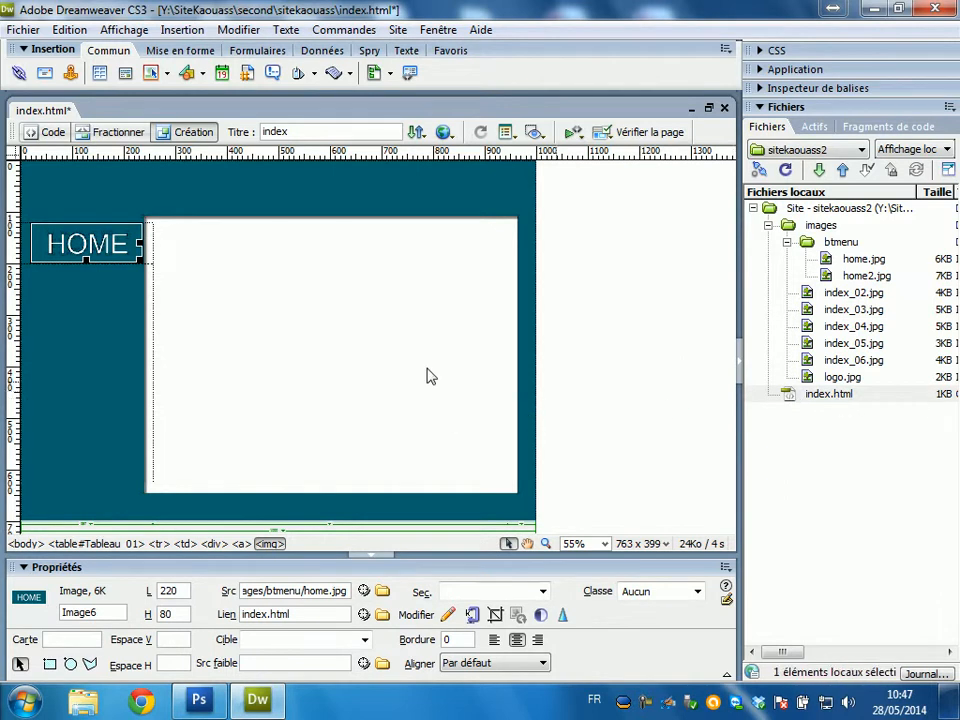
# Save the changes to index.html and test the HOME button's rollover in a browser preview
pyautogui.click(343, 386)
pyautogui.press('F12')
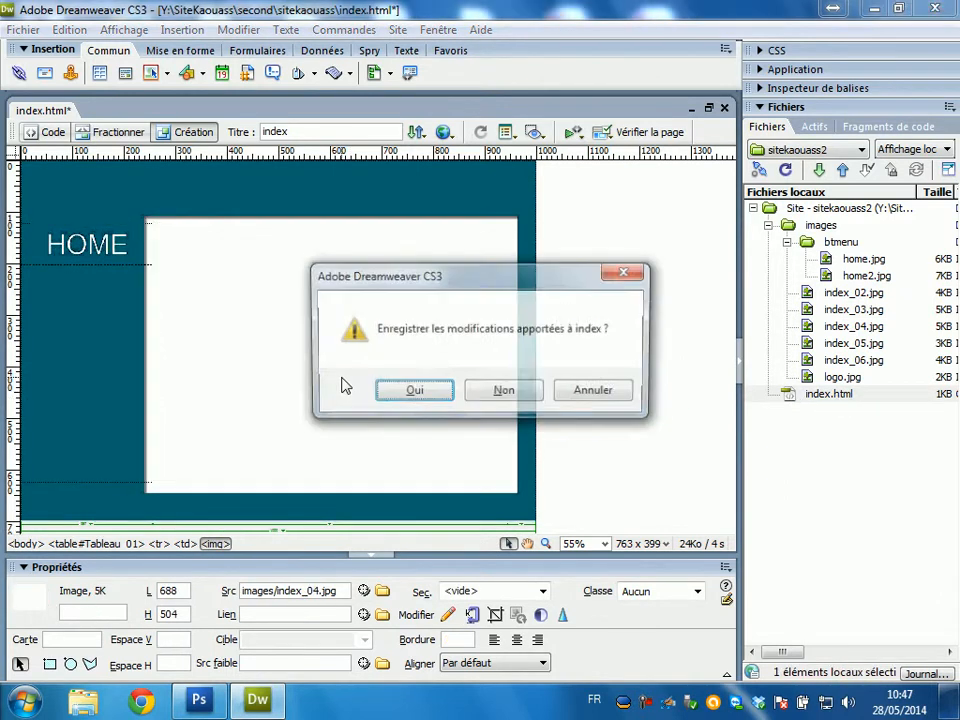
pyautogui.click(429, 399)
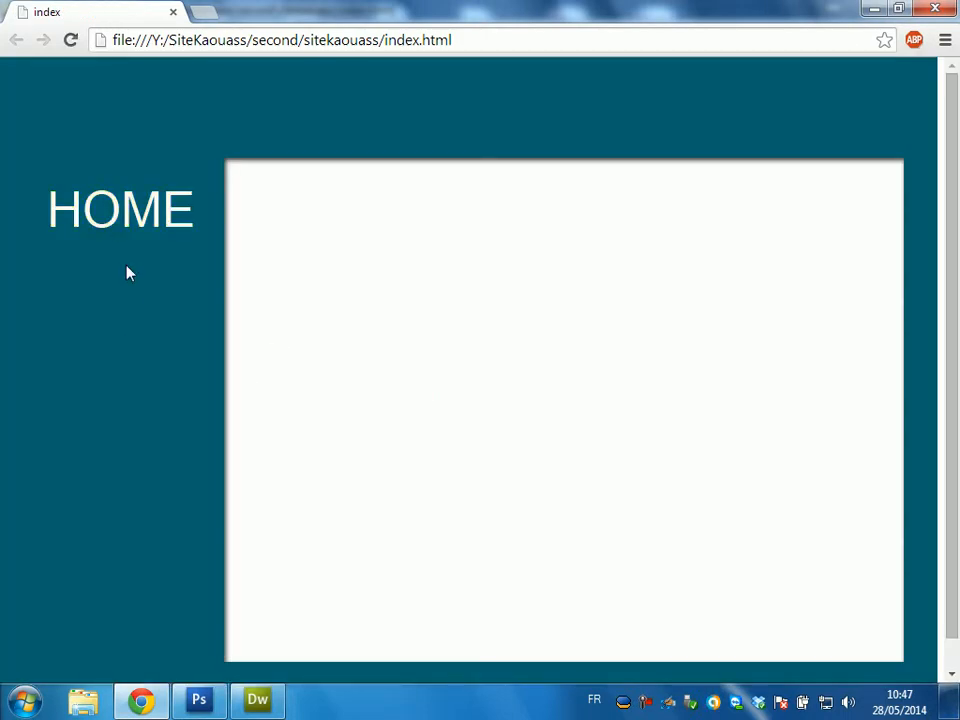
pyautogui.click(126, 223)
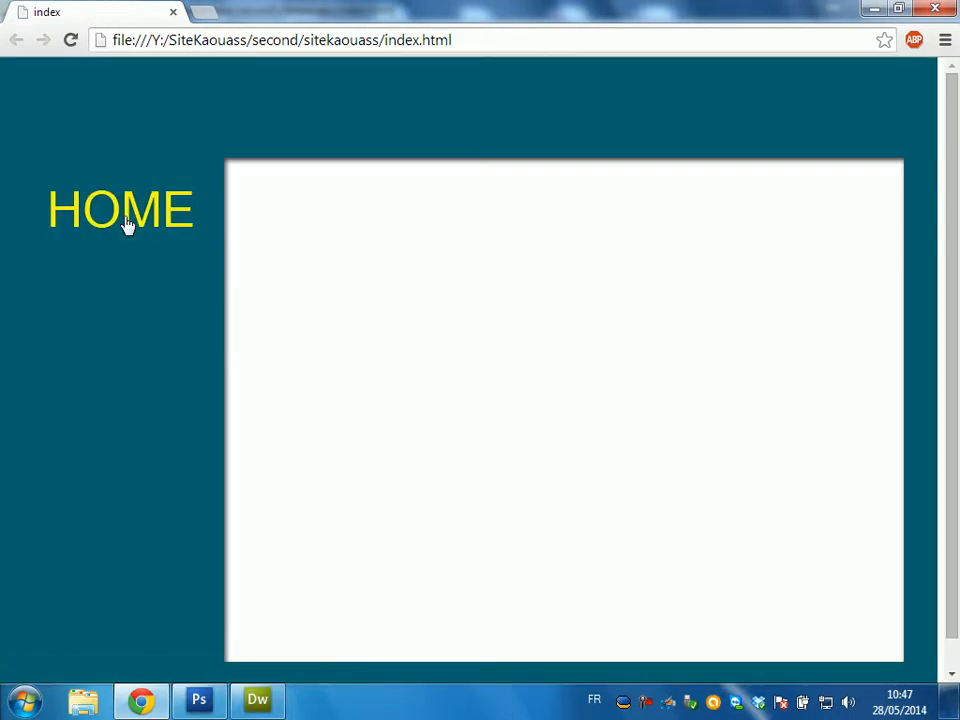